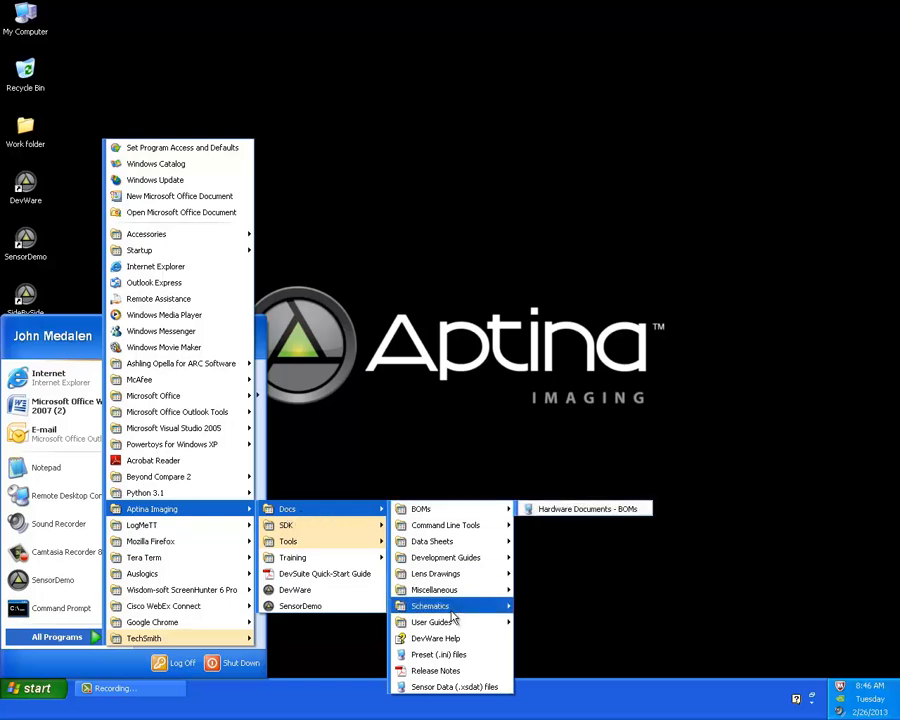
Step: Review the installed Aptina Imaging documentation, including the user guides, development guides and BOMs
mouse_move(456, 628)
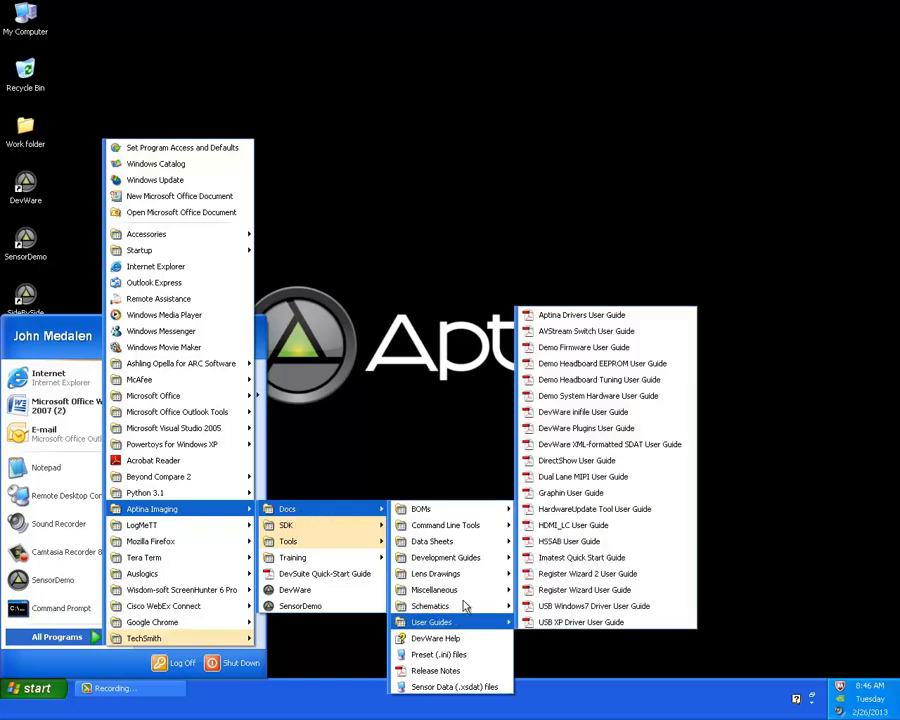
mouse_move(467, 563)
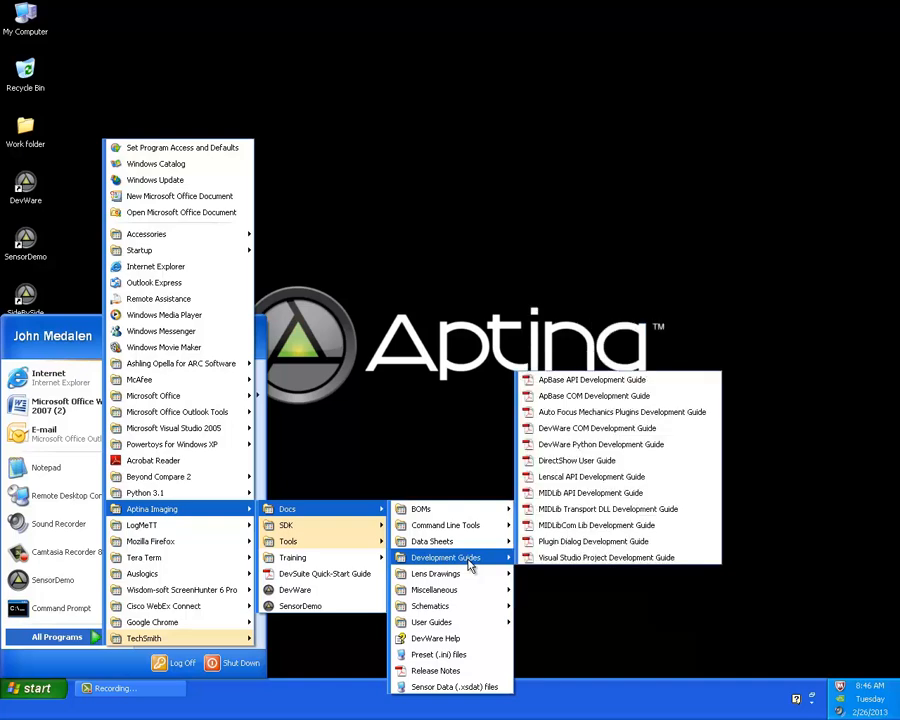
mouse_move(430, 512)
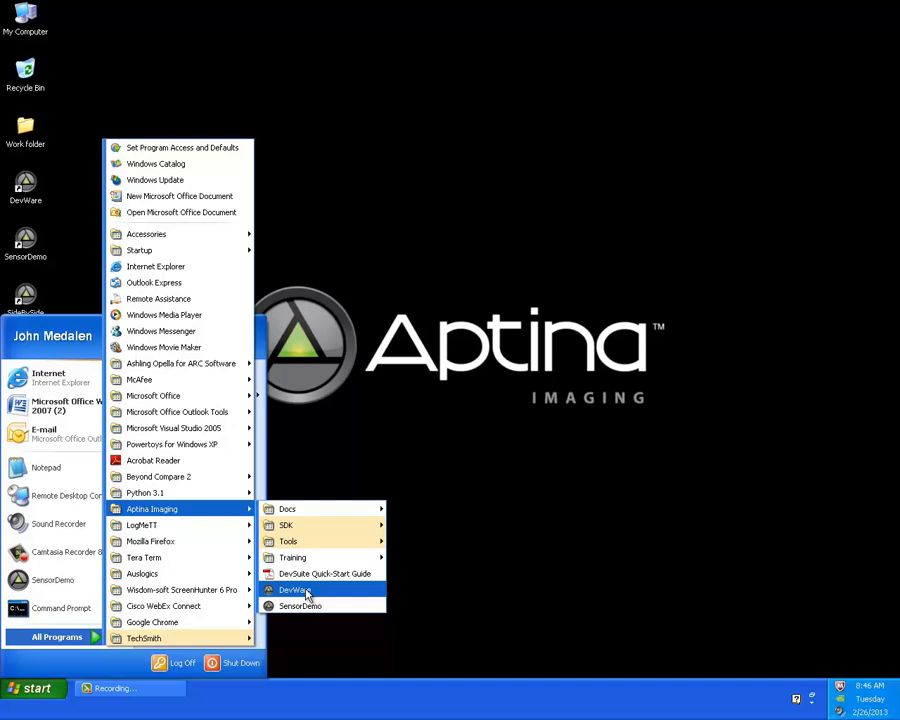
click(475, 600)
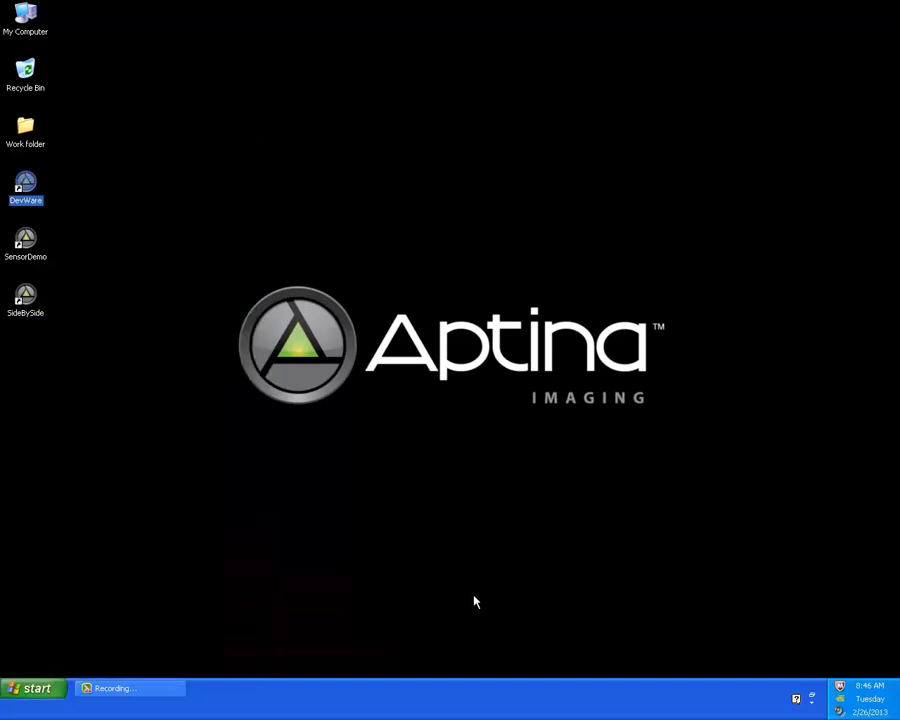
Step: Launch DevWare and complete the startup wizard with Demo Initialization settings loaded and Play on Start enabled
double_click(25, 185)
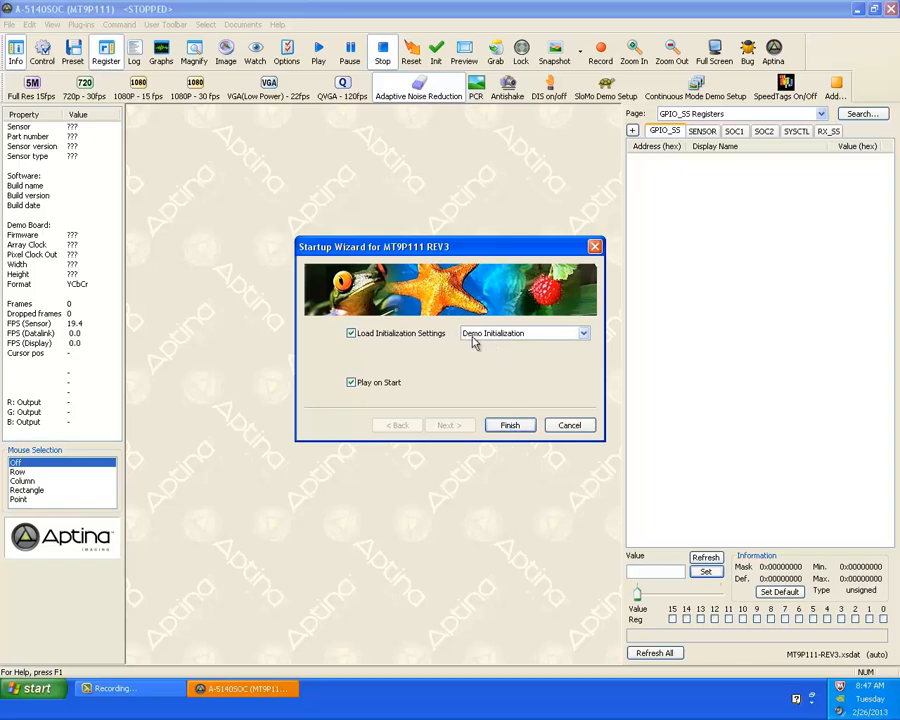
click(584, 334)
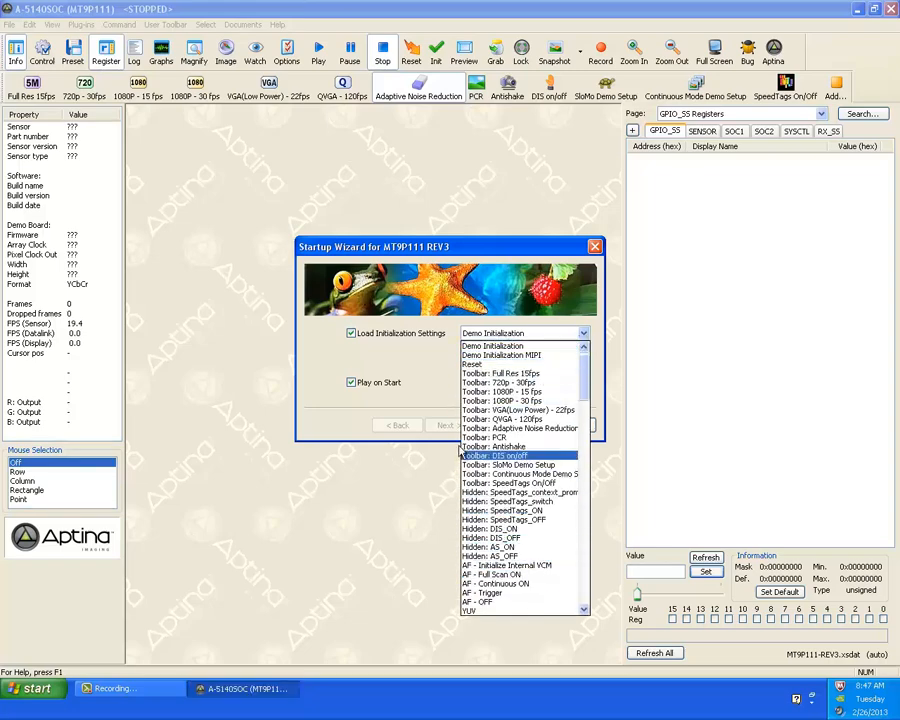
click(428, 370)
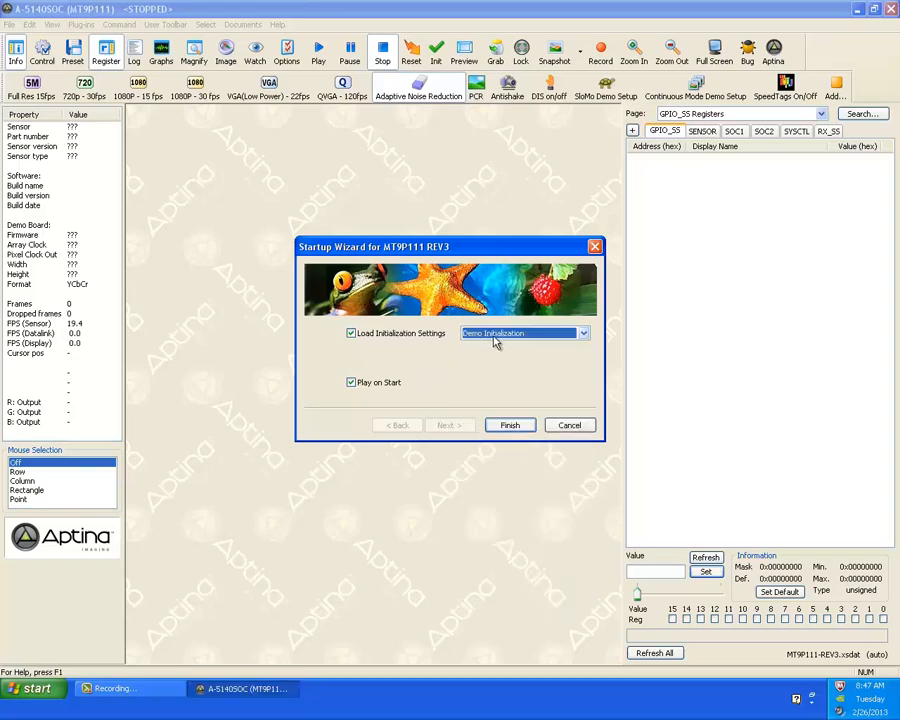
click(512, 426)
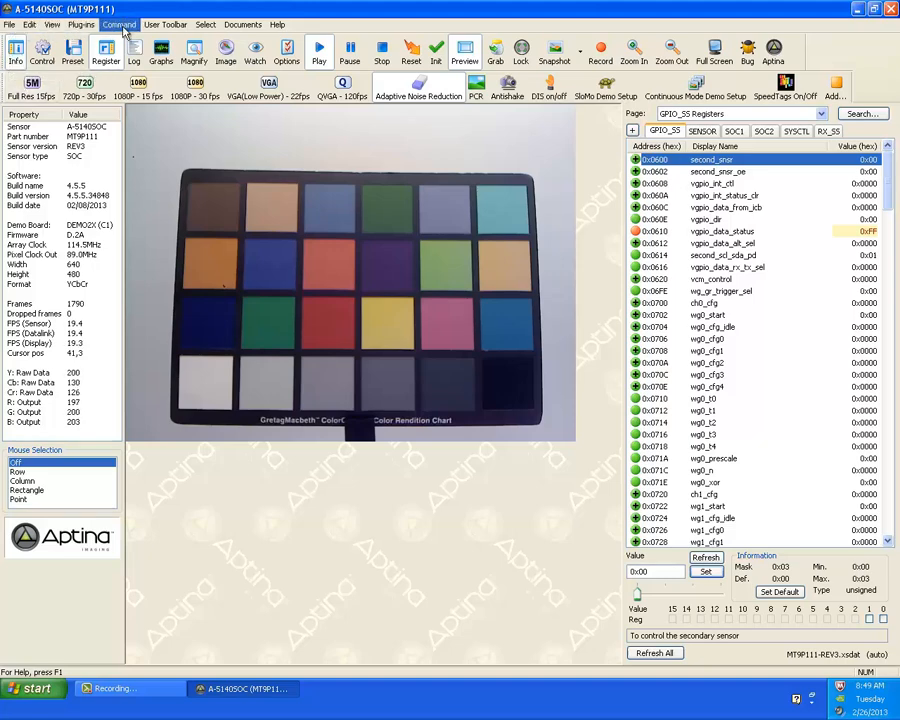
Step: View the Universal Auto Focus plug-in's controls, leave its settings alone and close it
click(8, 26)
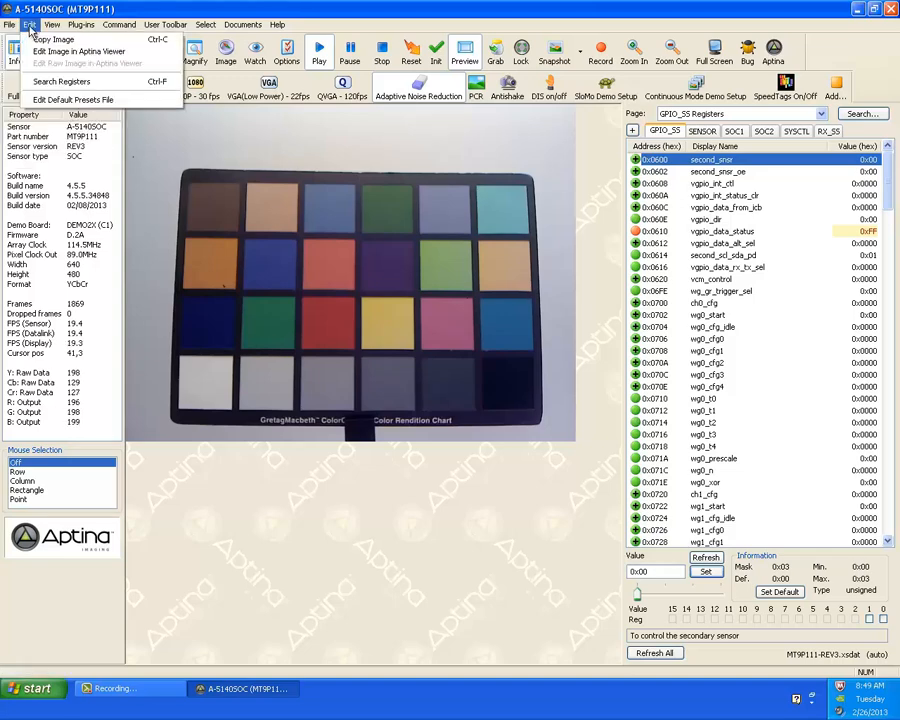
mouse_move(77, 27)
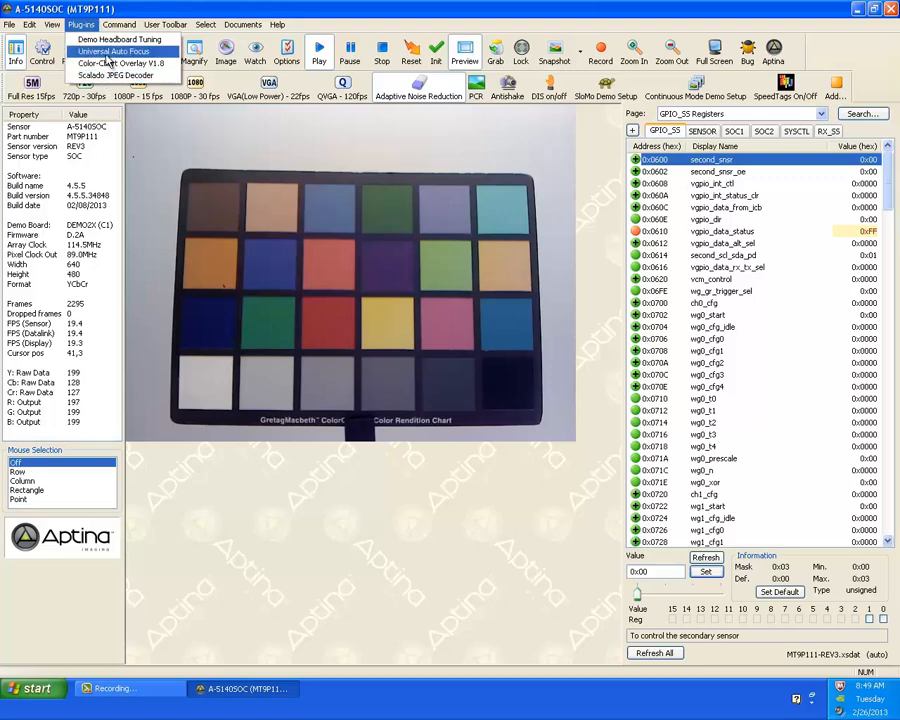
click(106, 55)
drag(181, 27, 386, 307)
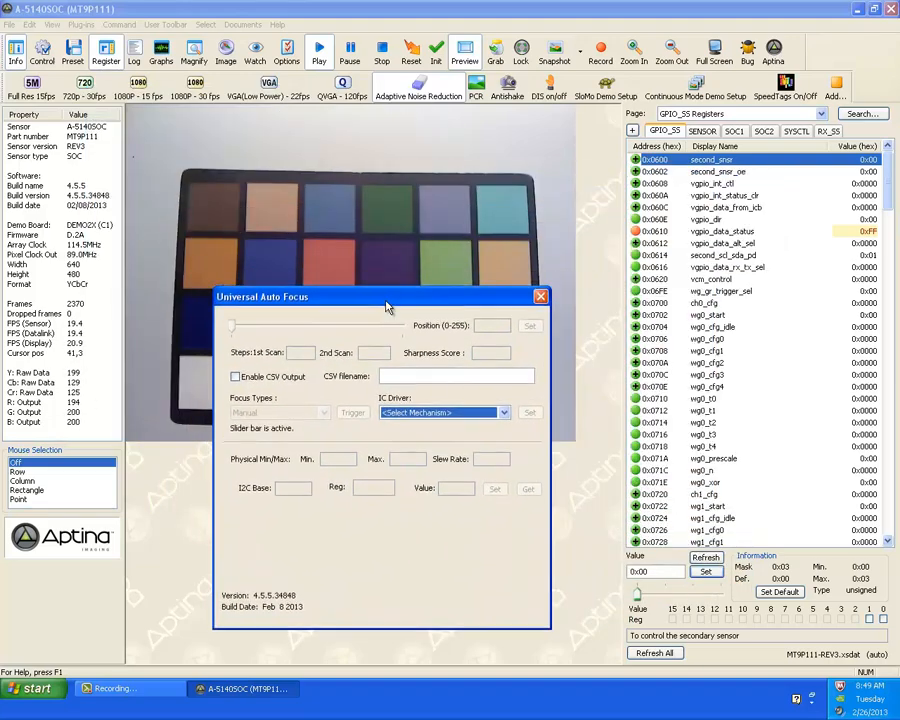
click(541, 297)
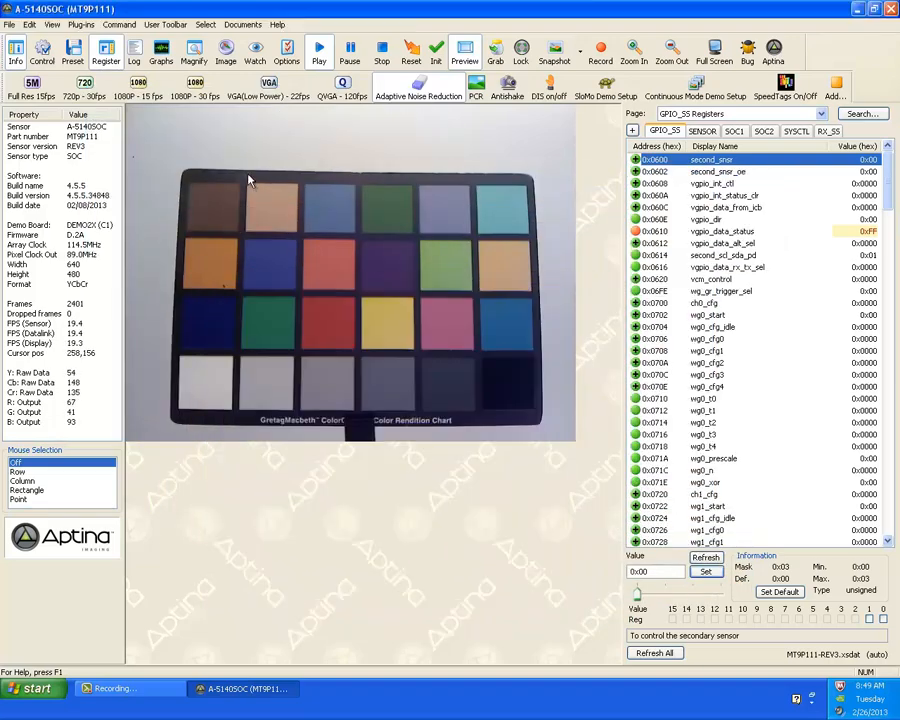
Step: Reduce the Macbeth Checker X-Size and Y-Size in the Color-Chart Overlay V1.8 plug-in and close the plug-in
click(81, 24)
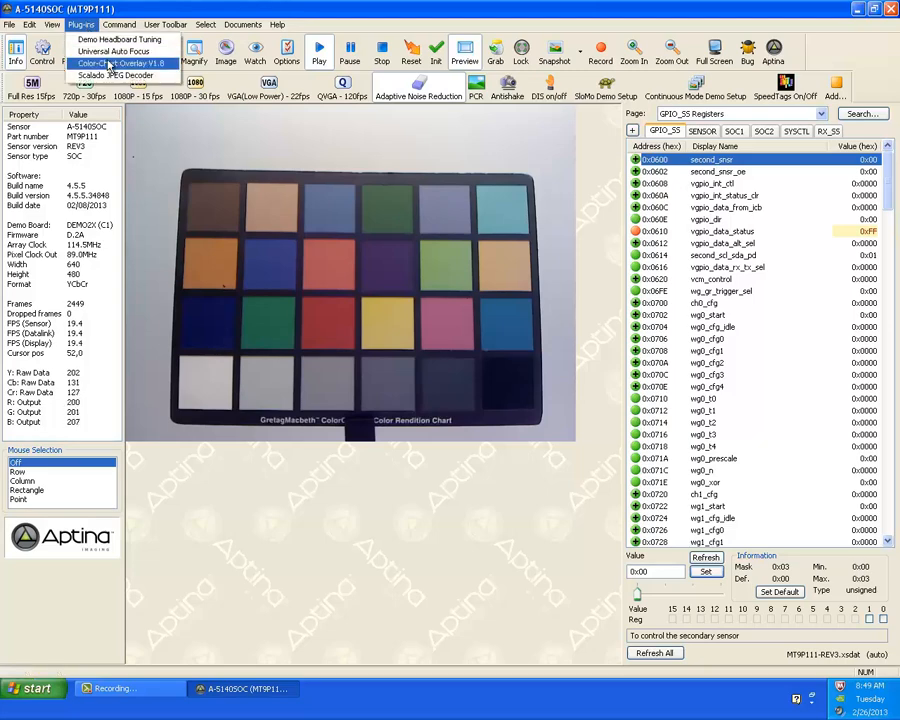
click(112, 64)
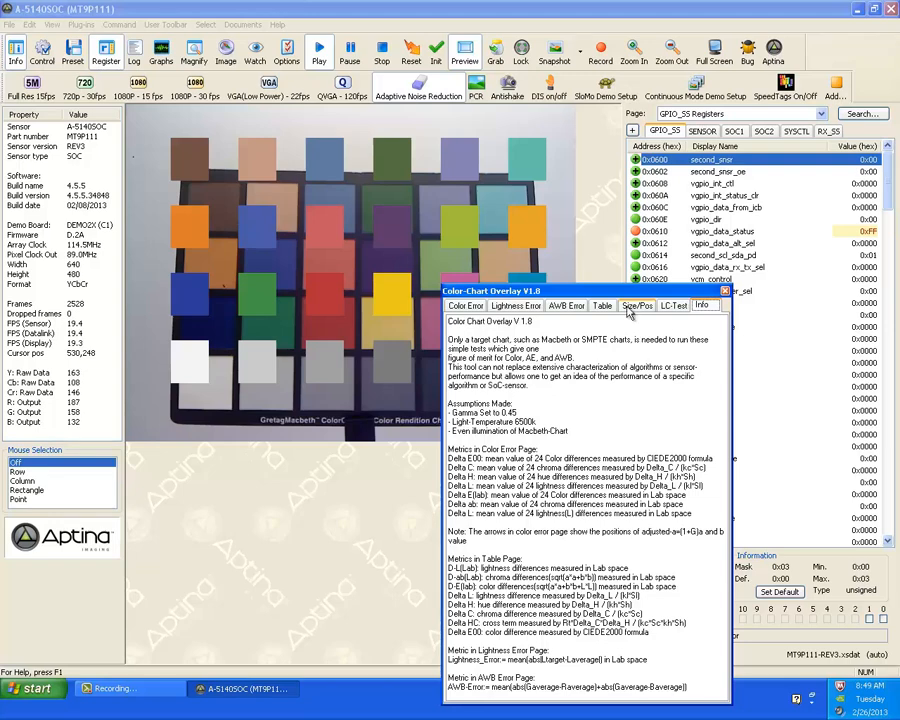
click(637, 306)
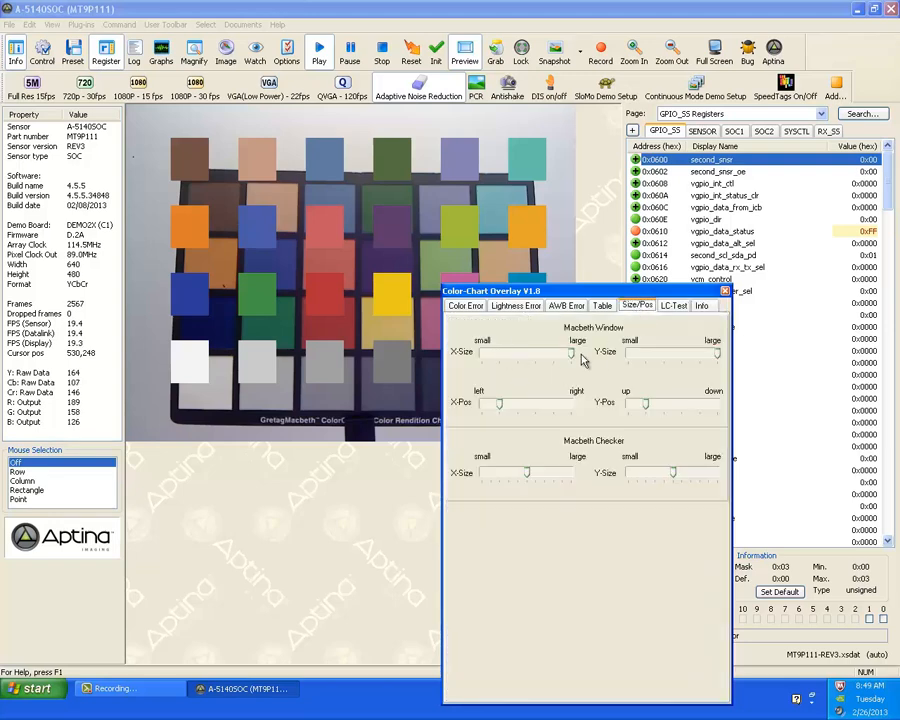
mouse_move(498, 405)
mouse_down()
mouse_move(517, 406)
mouse_move(499, 409)
mouse_up()
drag(526, 474, 521, 481)
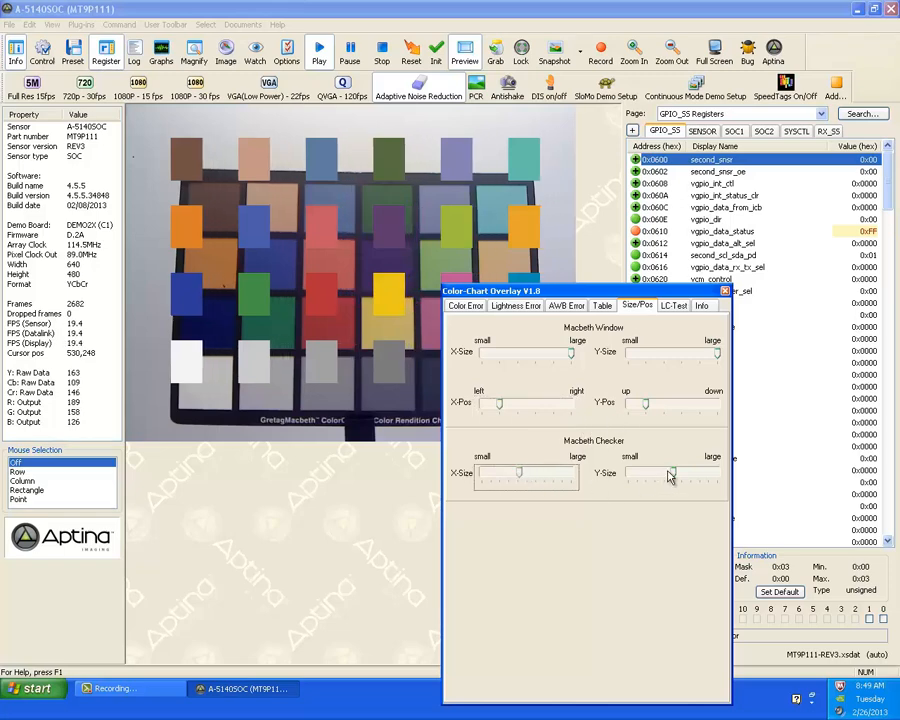
drag(676, 476, 659, 479)
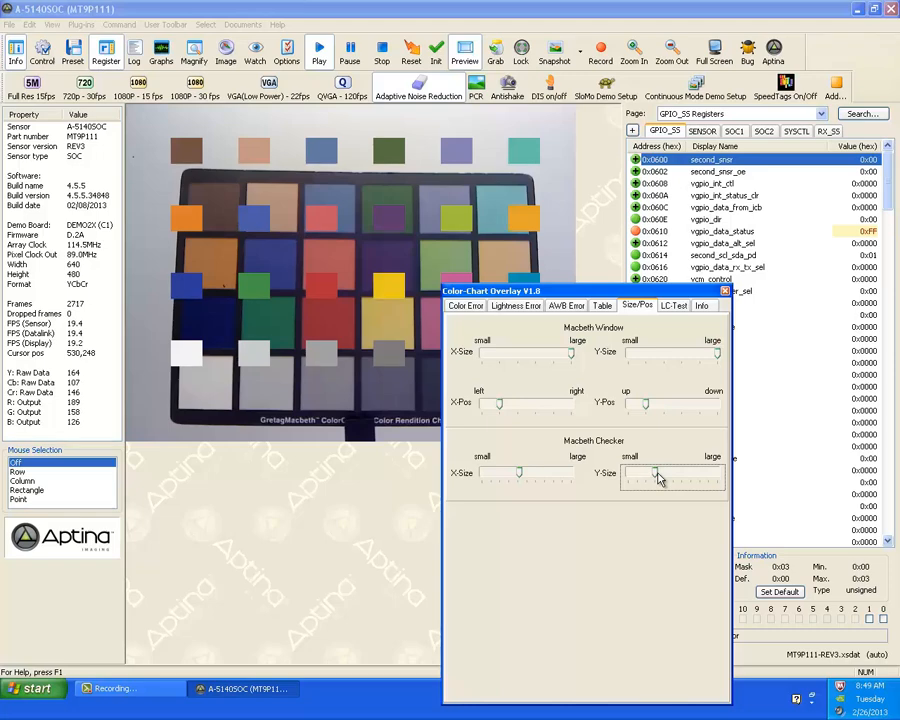
click(725, 291)
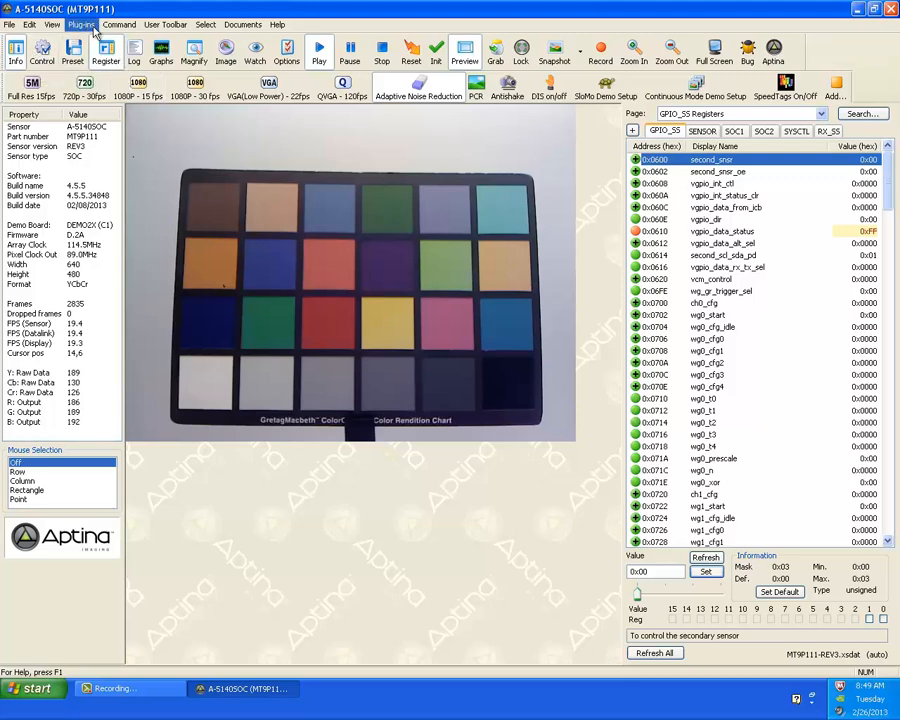
Step: Look through the documents available inside DevWare, including the data sheets and user guides
click(224, 26)
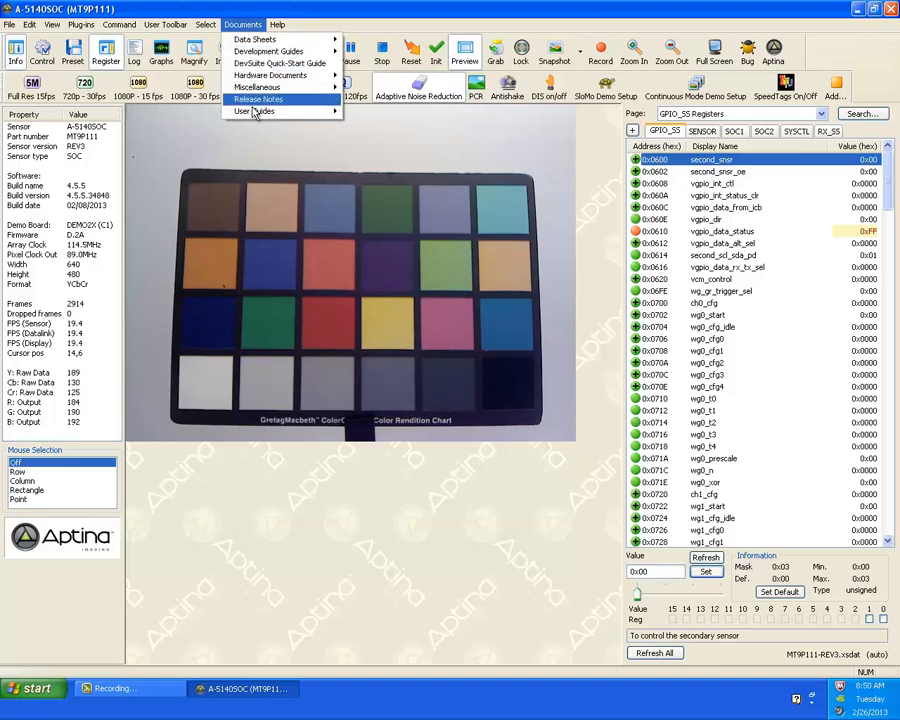
mouse_move(278, 40)
mouse_move(330, 111)
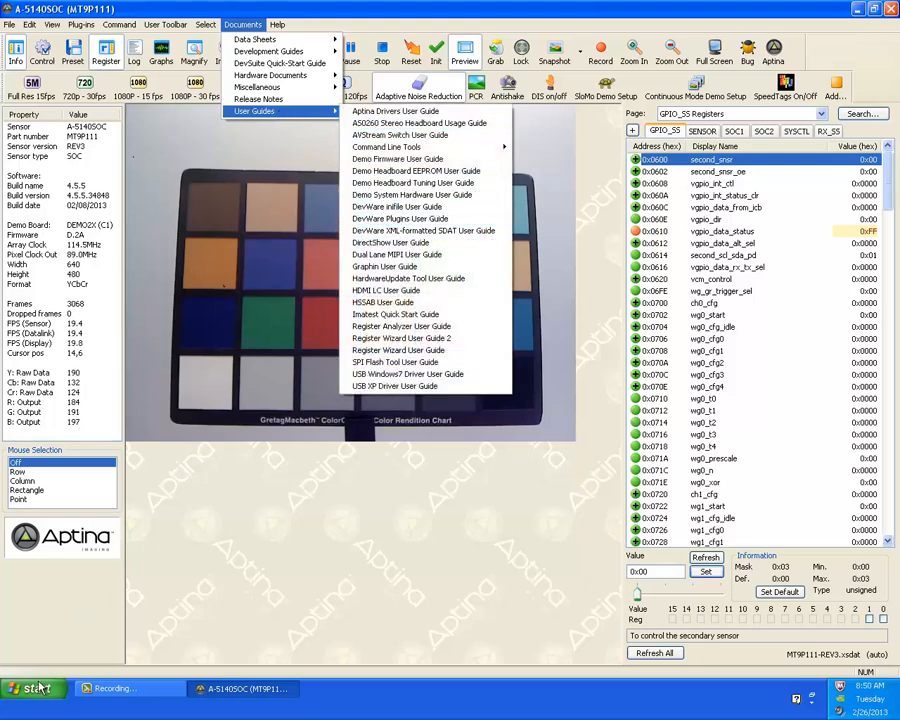
click(167, 566)
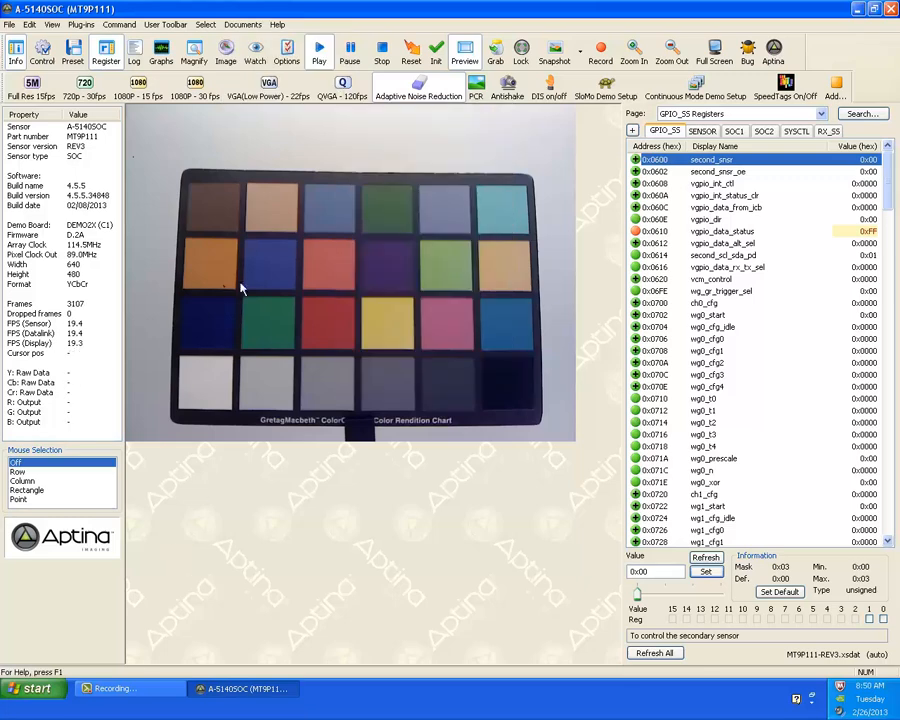
Step: Run a DevWare update check, review the automatic check intervals and the remaining help resources without changing anything
click(279, 26)
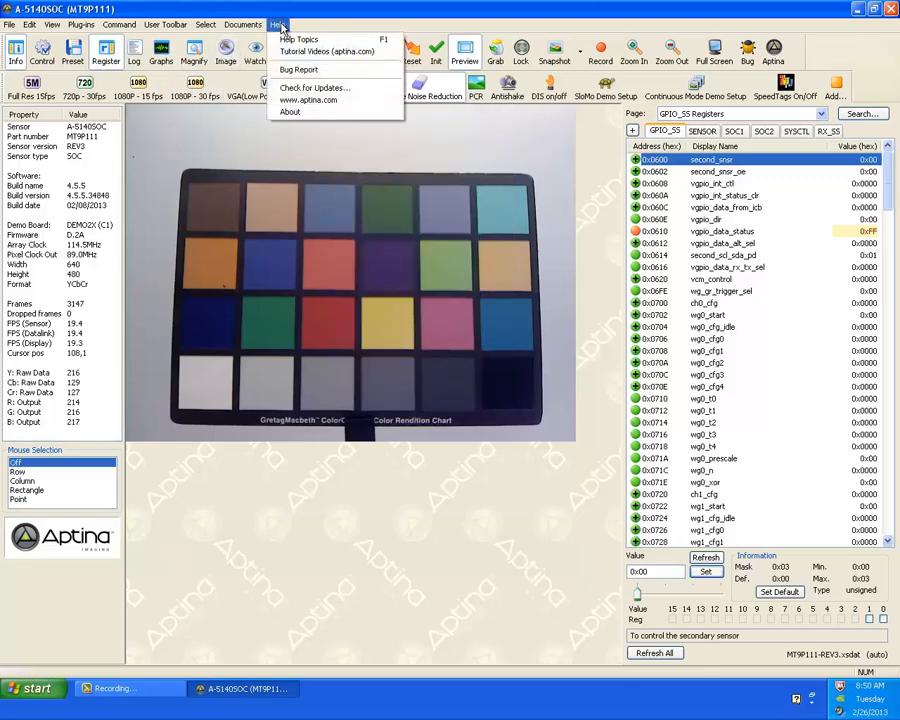
click(318, 88)
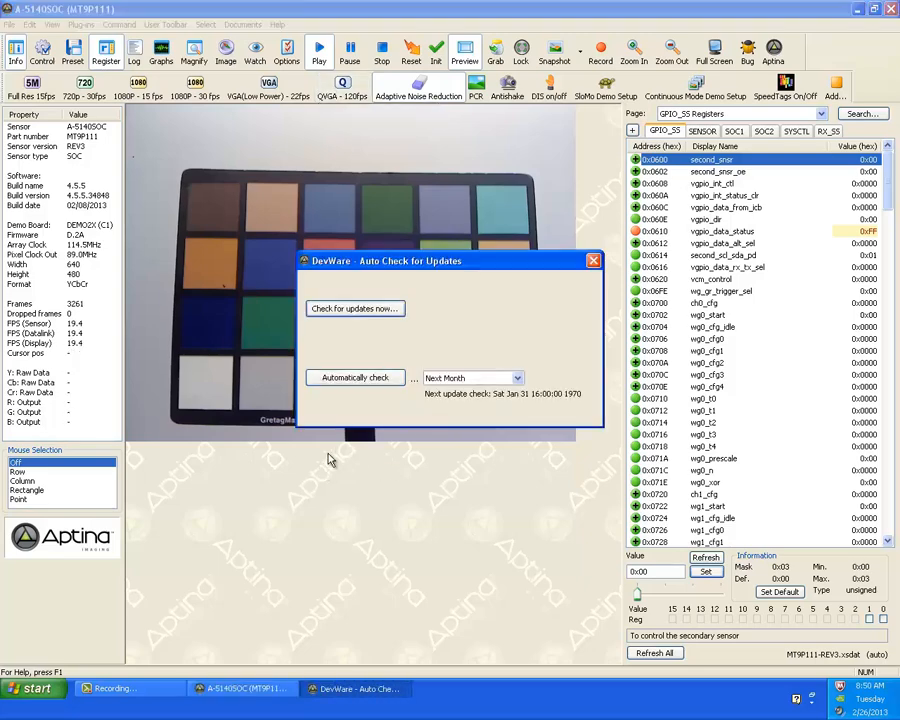
drag(415, 264, 378, 472)
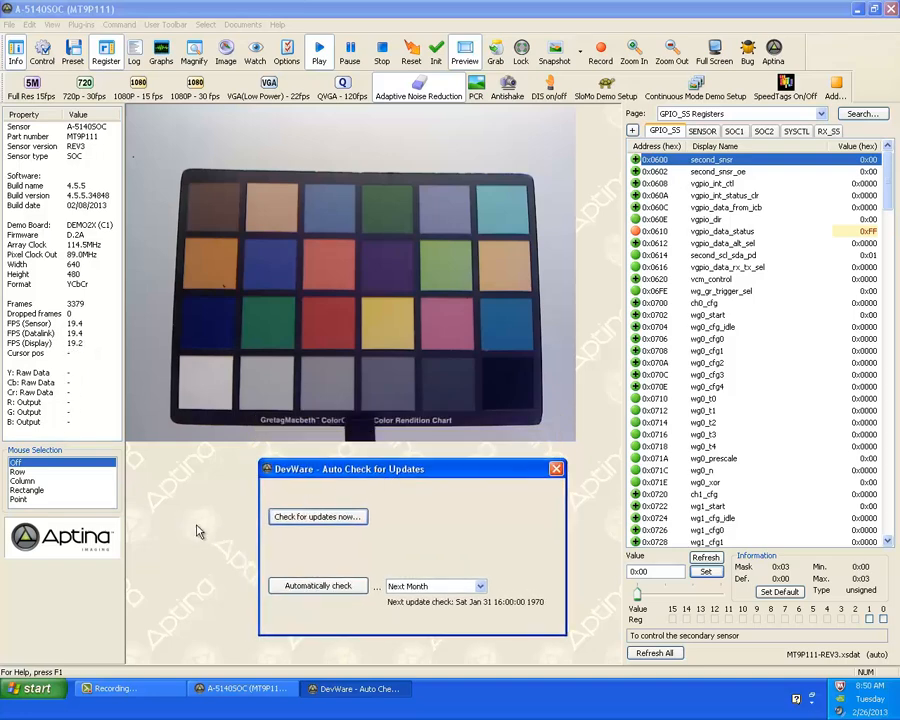
click(308, 518)
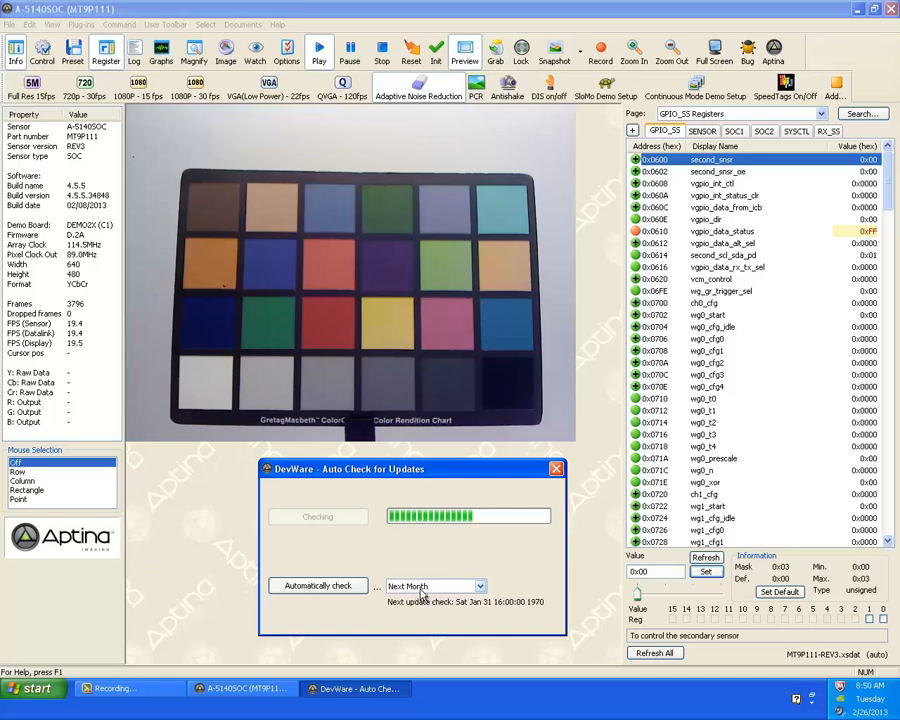
click(479, 587)
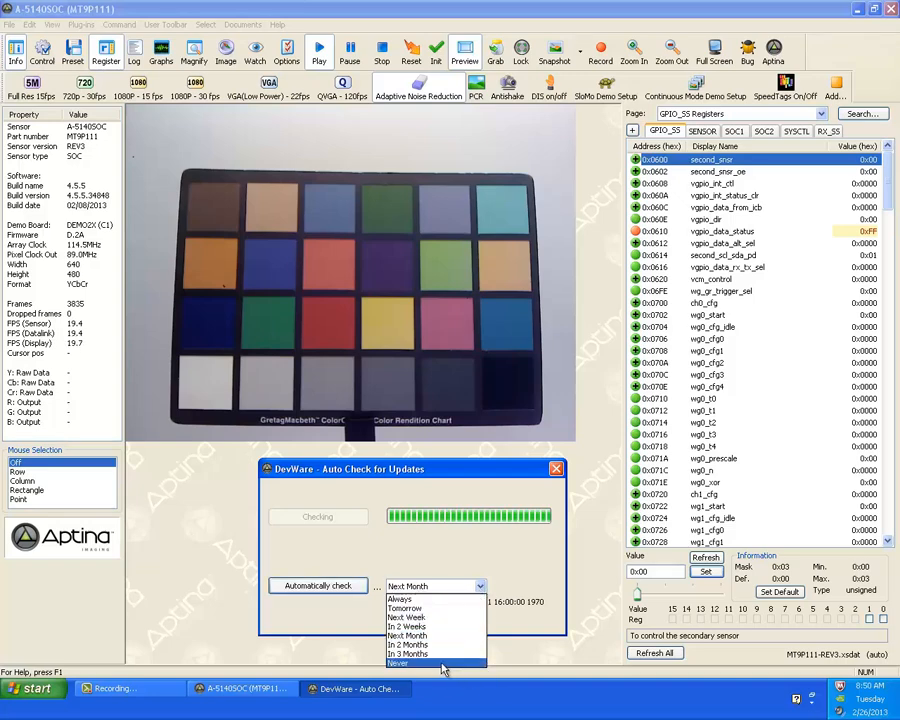
click(402, 564)
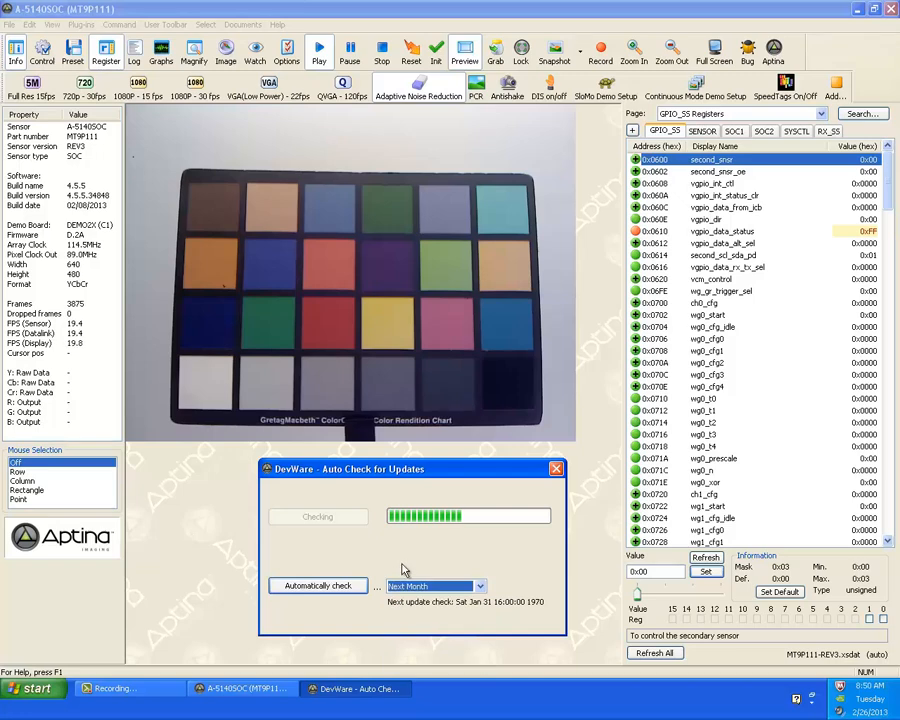
click(557, 469)
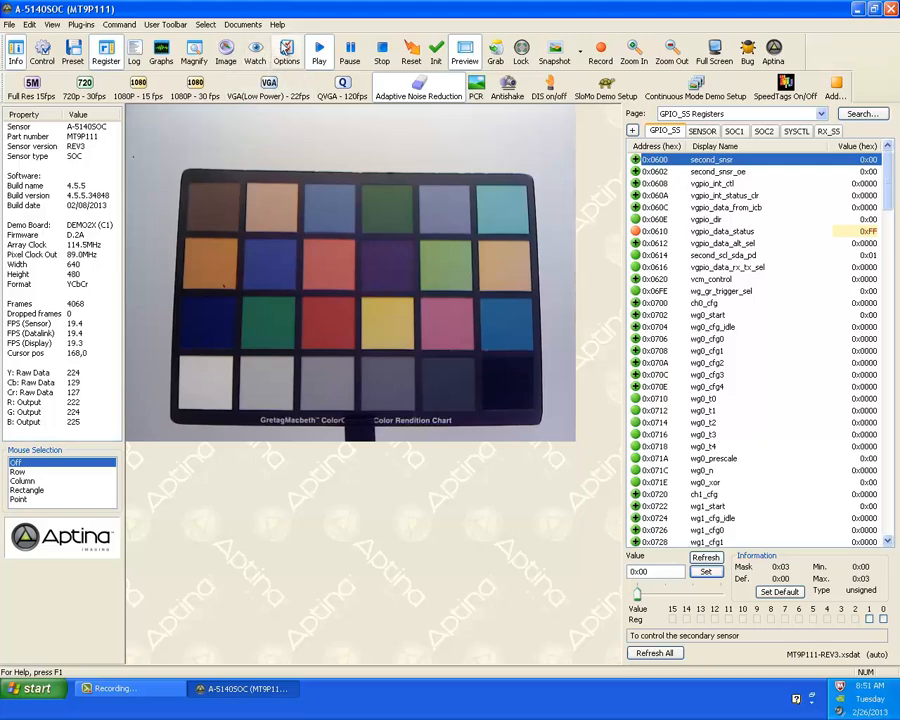
click(277, 24)
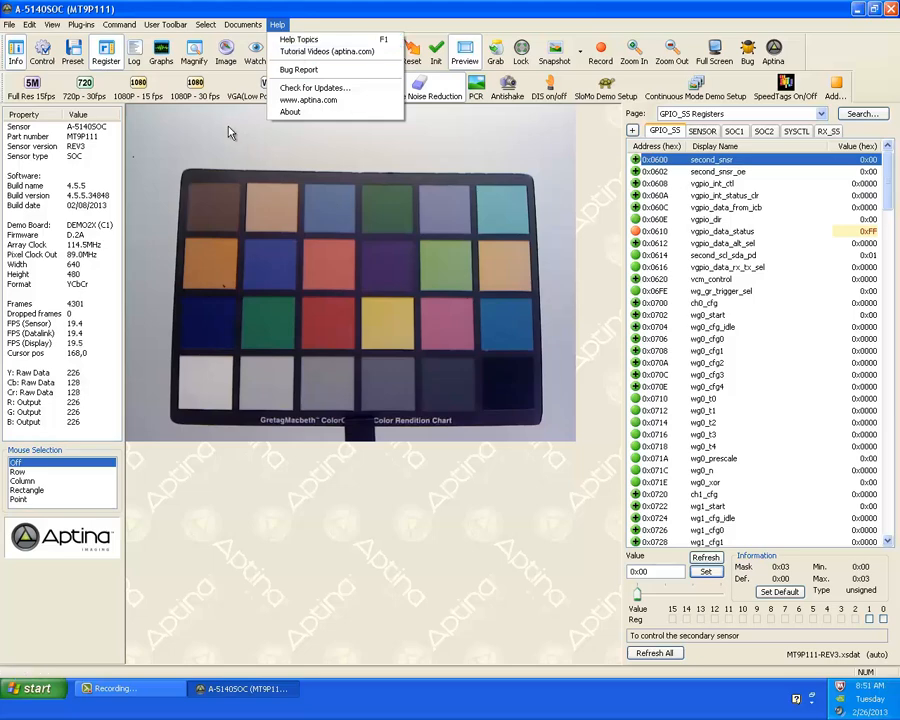
click(240, 150)
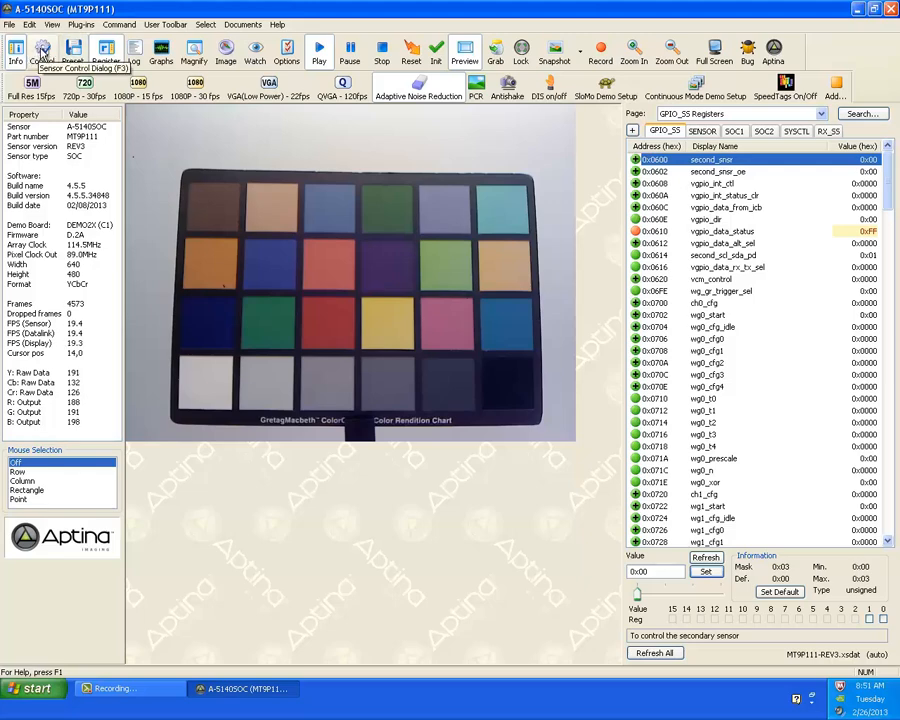
Step: Set the A - Viewfinder output format to QVGA in the Sensor Control dialog
click(42, 50)
drag(332, 358, 417, 322)
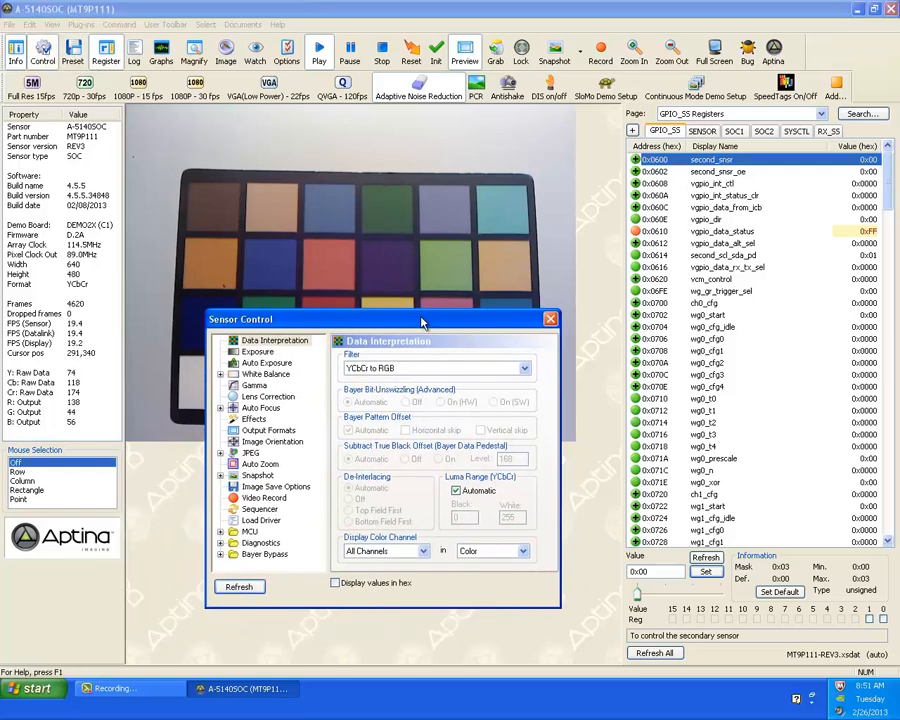
click(270, 431)
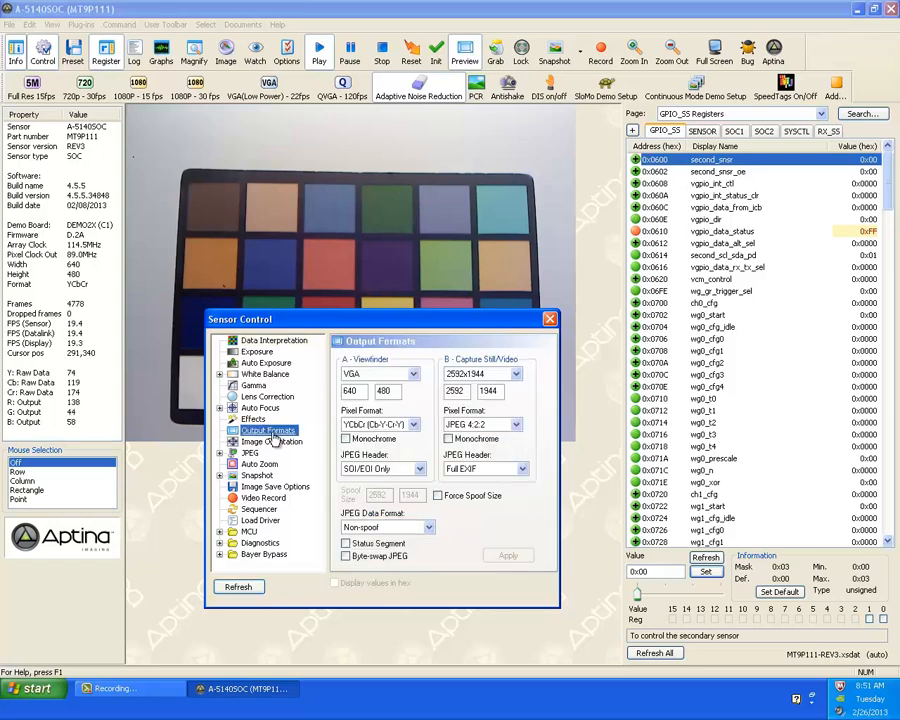
click(413, 375)
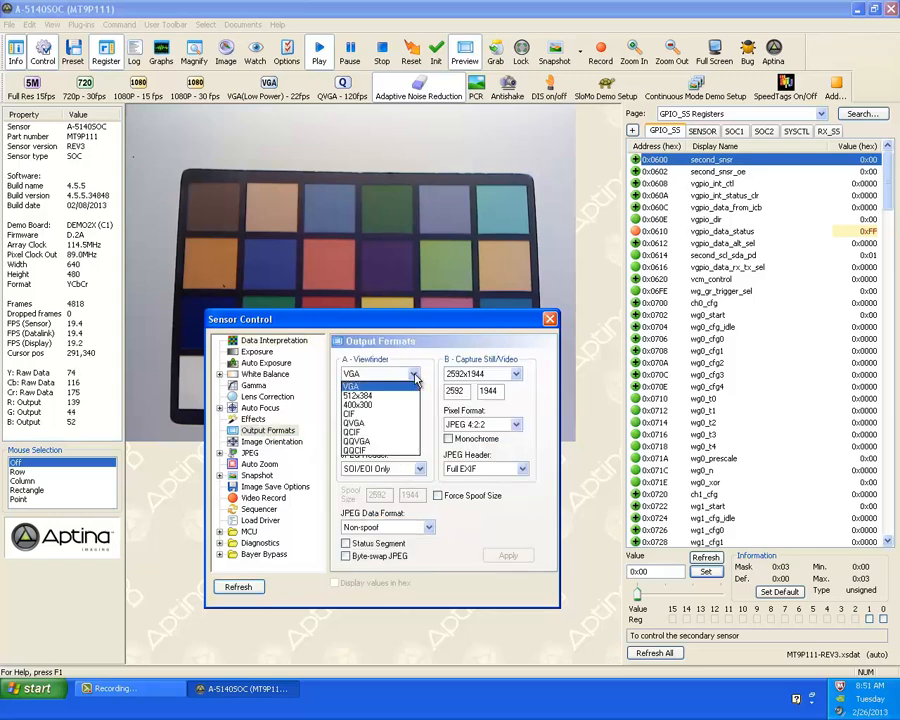
click(395, 428)
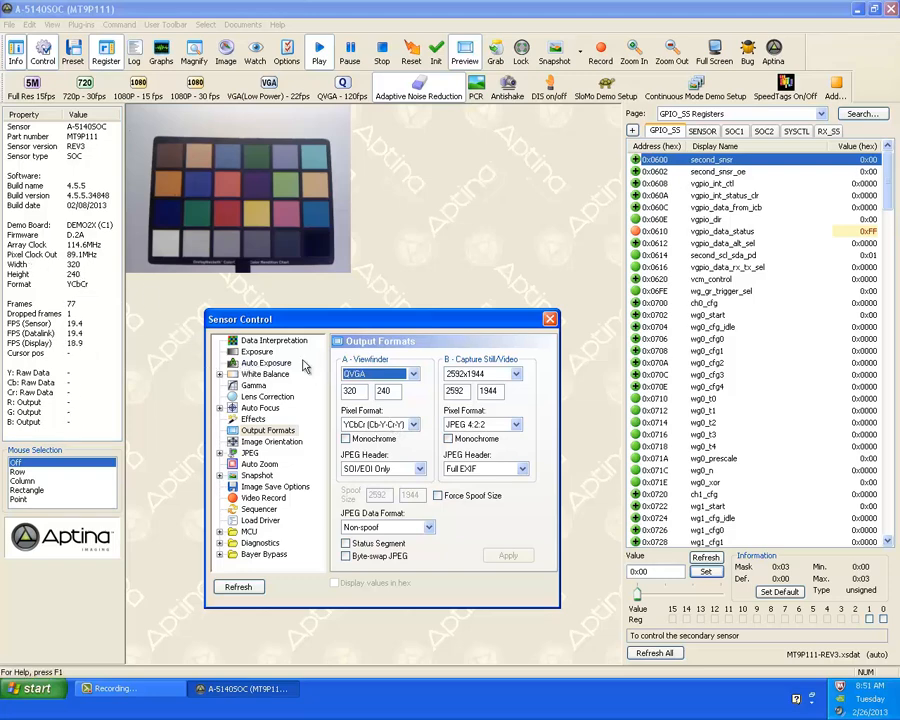
Step: Set the A - Viewfinder output format to VGA and switch its pixel format to RGB-565 and back to YCbCr (Cb-Y-Cr-Y)
click(413, 374)
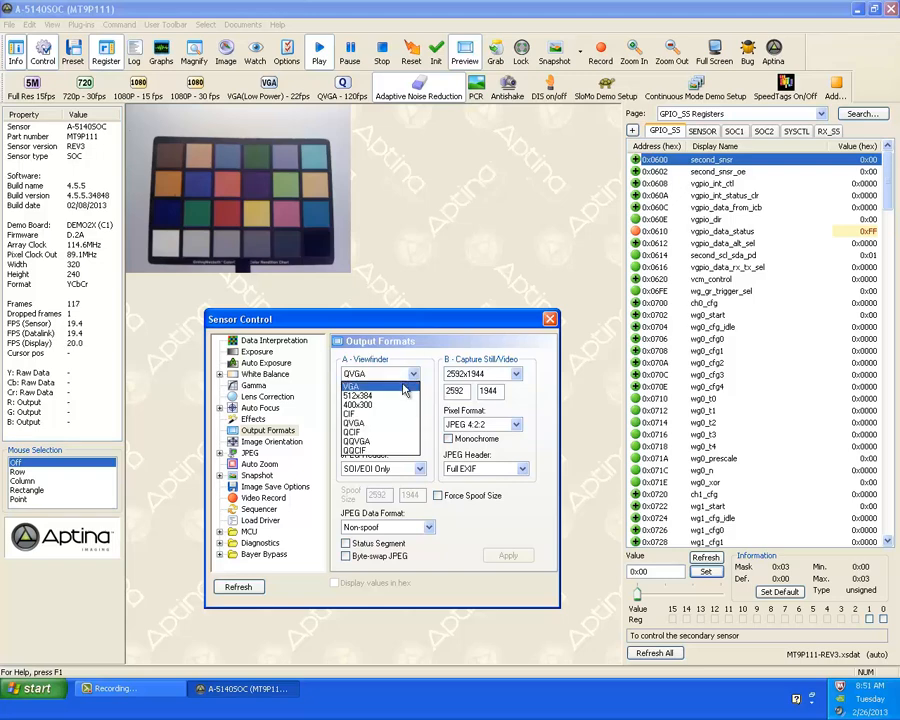
click(355, 386)
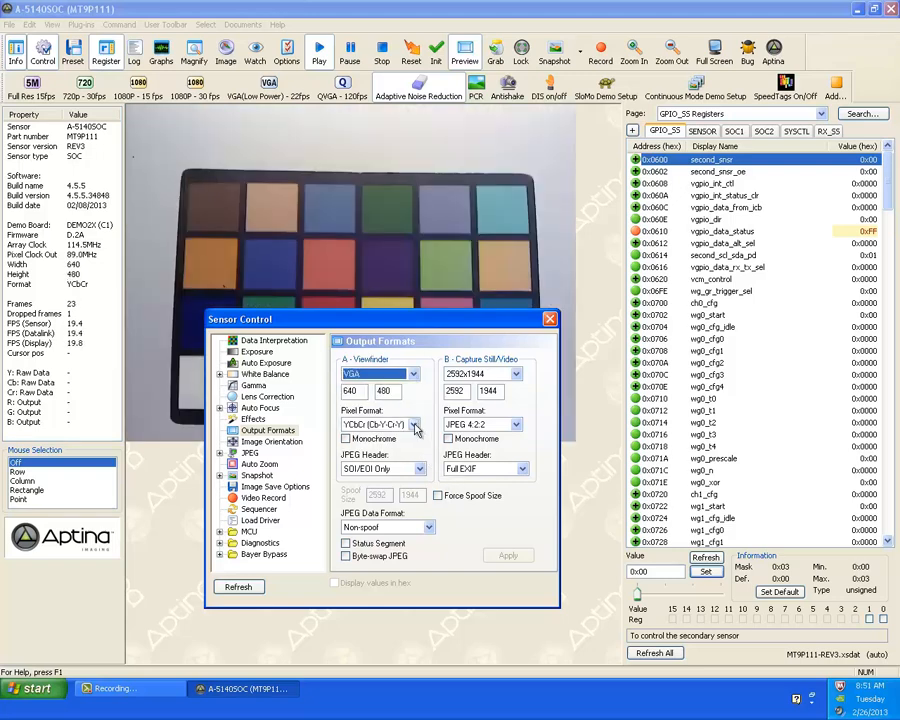
click(414, 425)
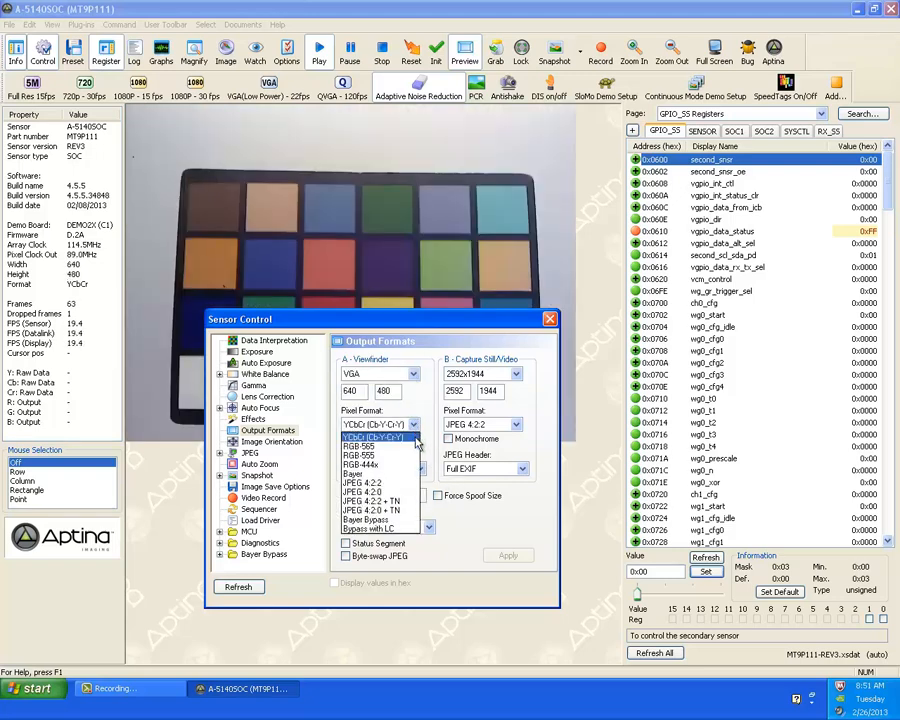
click(399, 447)
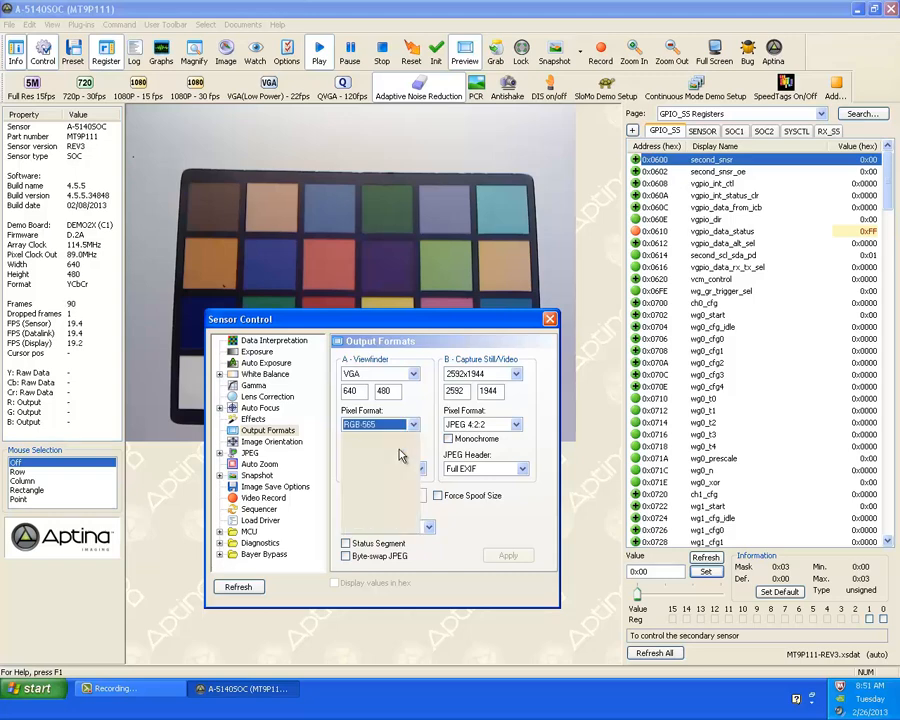
click(408, 425)
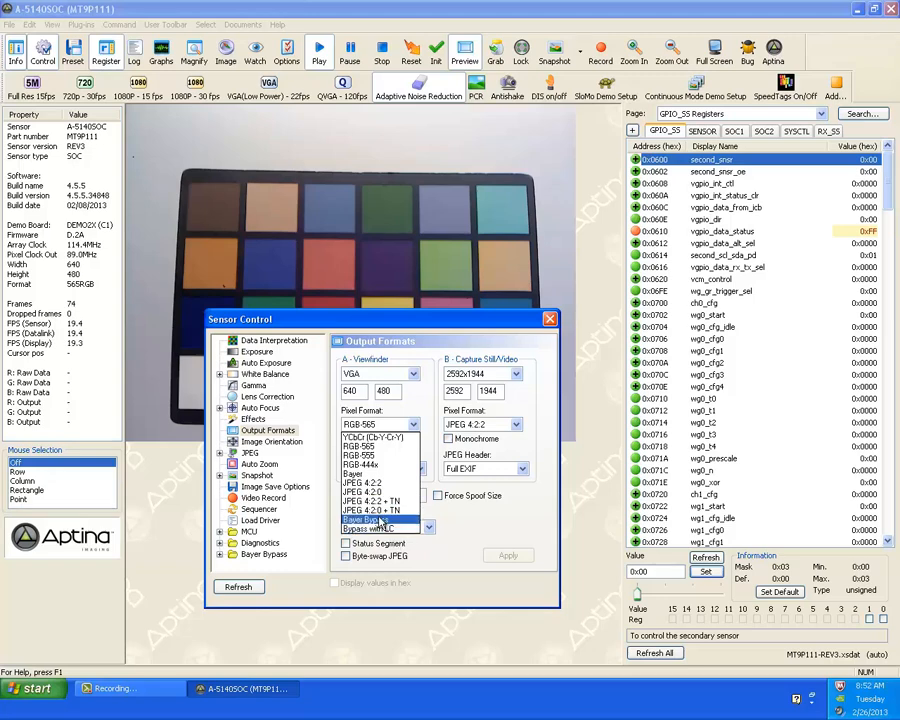
click(366, 438)
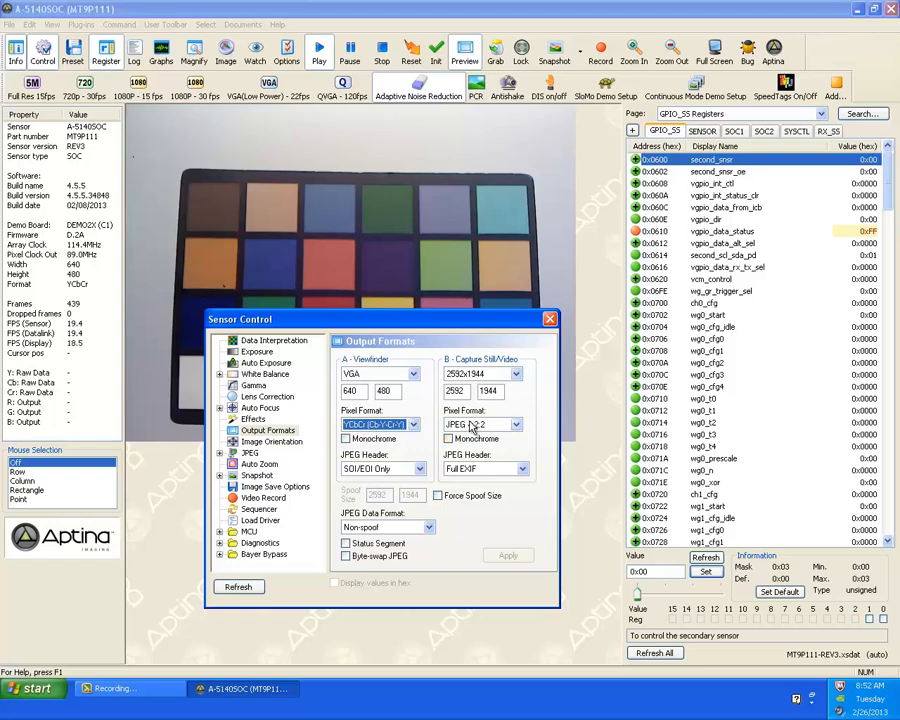
Step: Set the Context A image orientation to Rotate 180° and return it to Normal
click(279, 443)
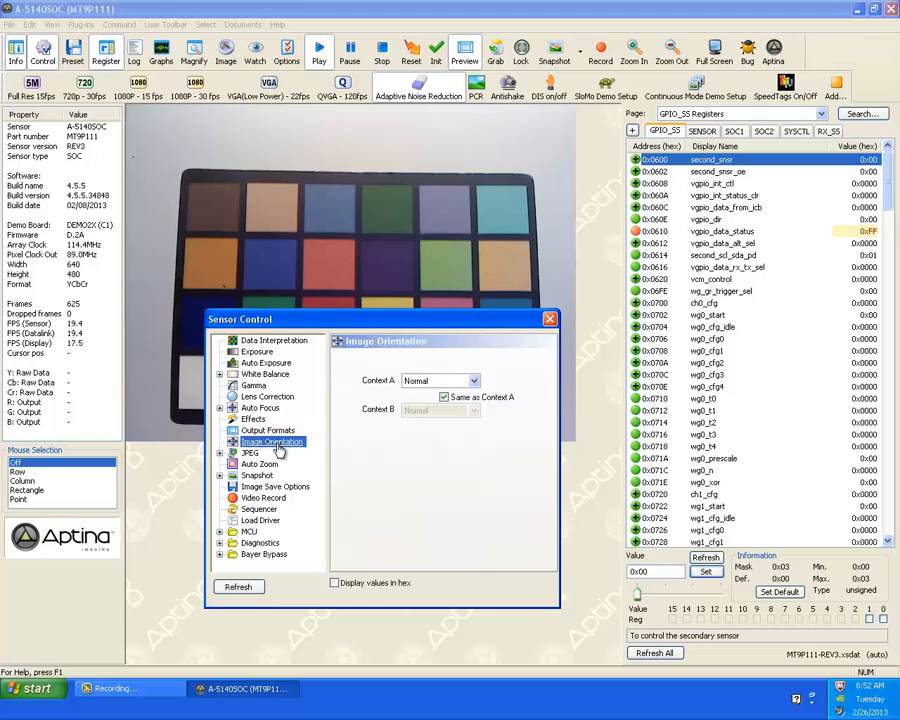
click(474, 381)
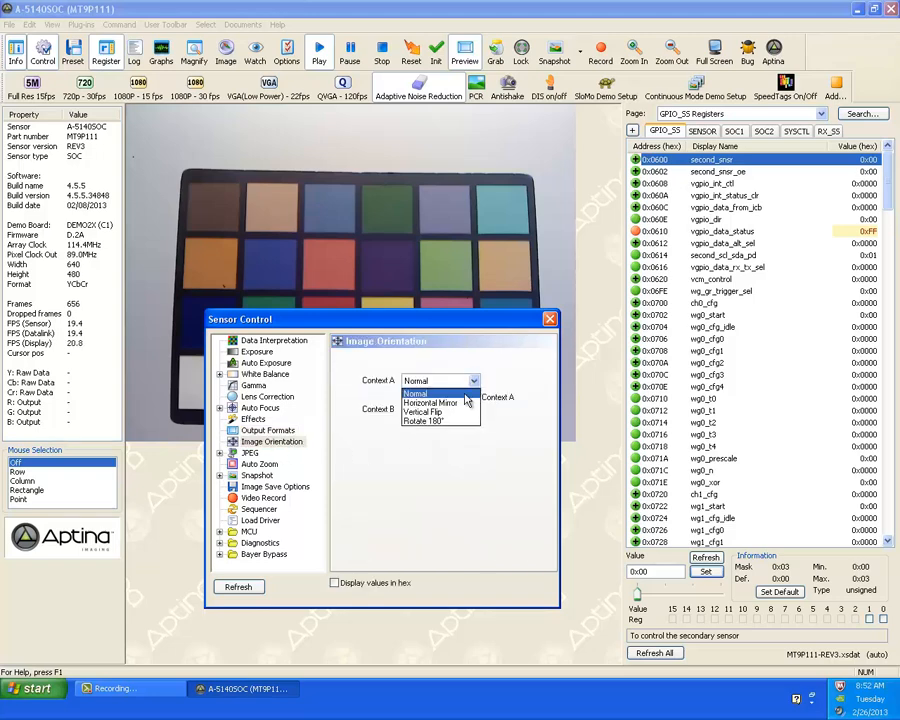
click(451, 421)
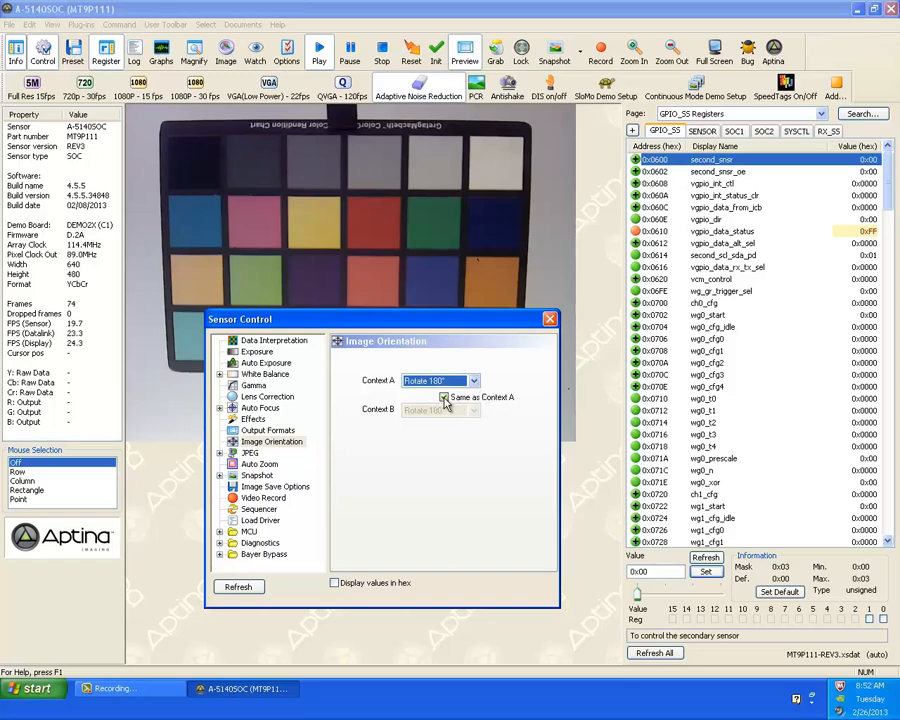
click(474, 381)
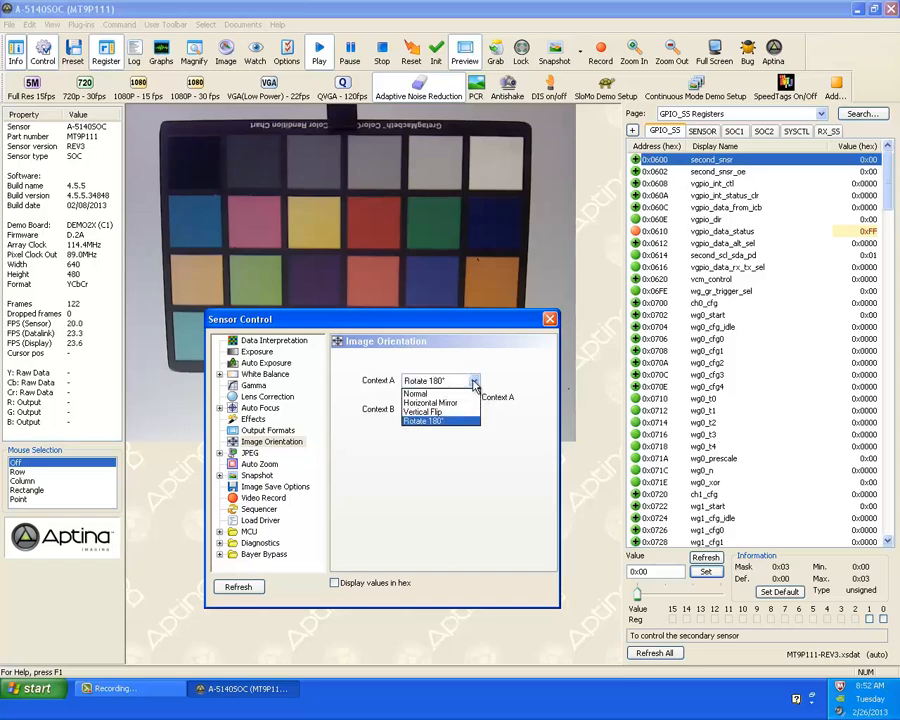
click(420, 393)
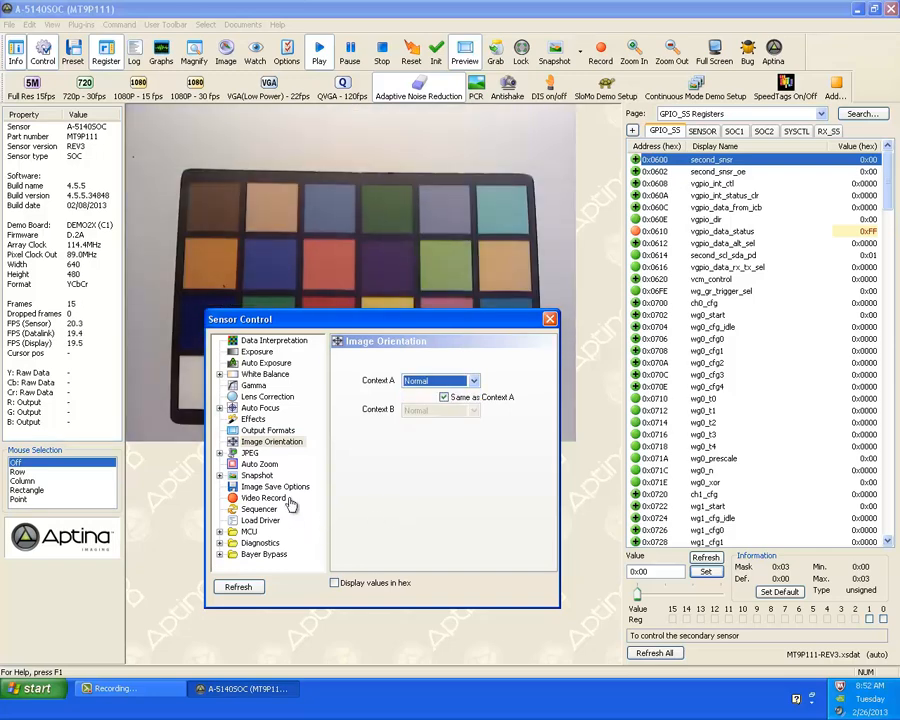
Step: Try the Mono effect, switch to Sepia and set the Sepia Color to Cr 86 and Cb -51
click(253, 419)
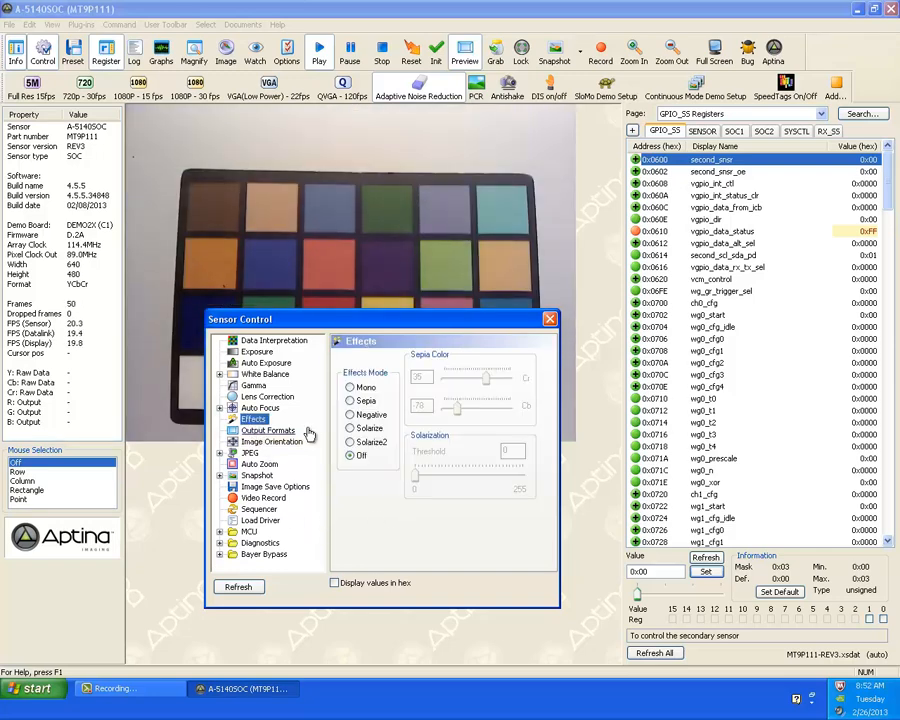
click(350, 388)
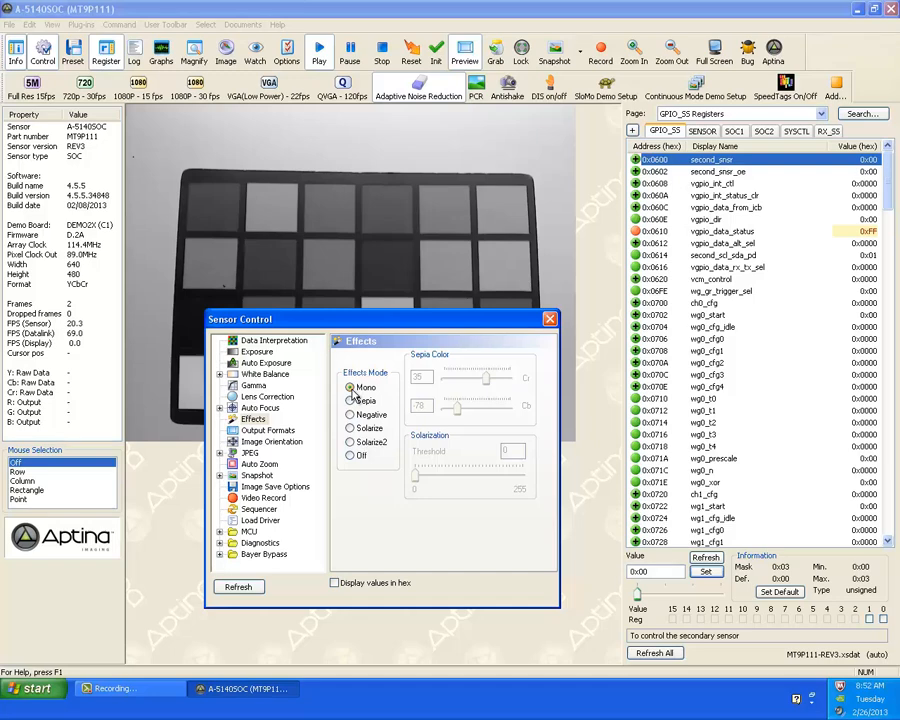
click(350, 401)
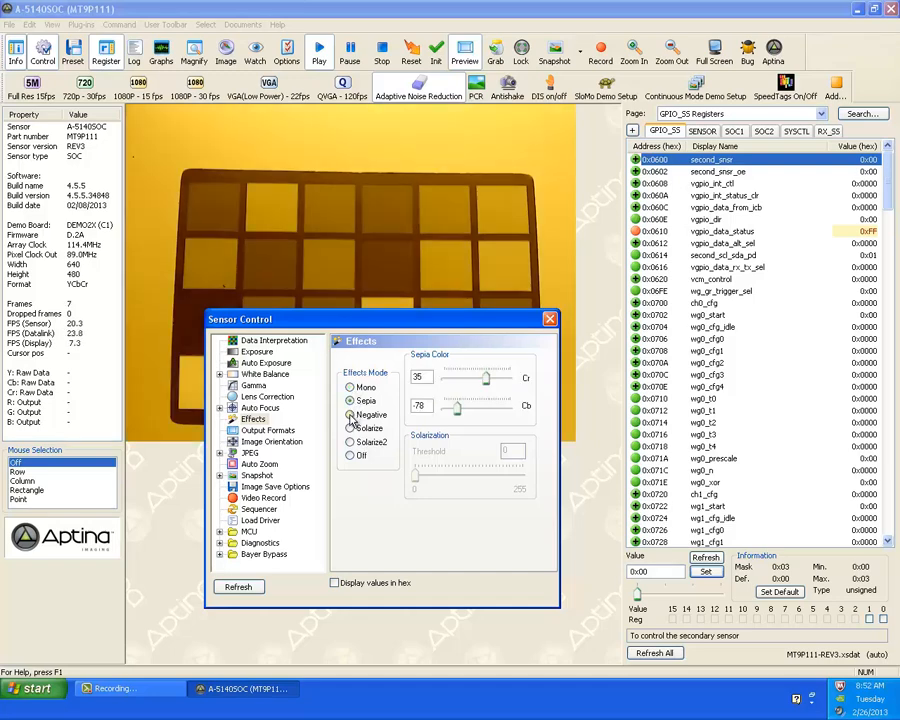
drag(458, 410, 499, 388)
drag(460, 410, 503, 418)
drag(491, 418, 465, 414)
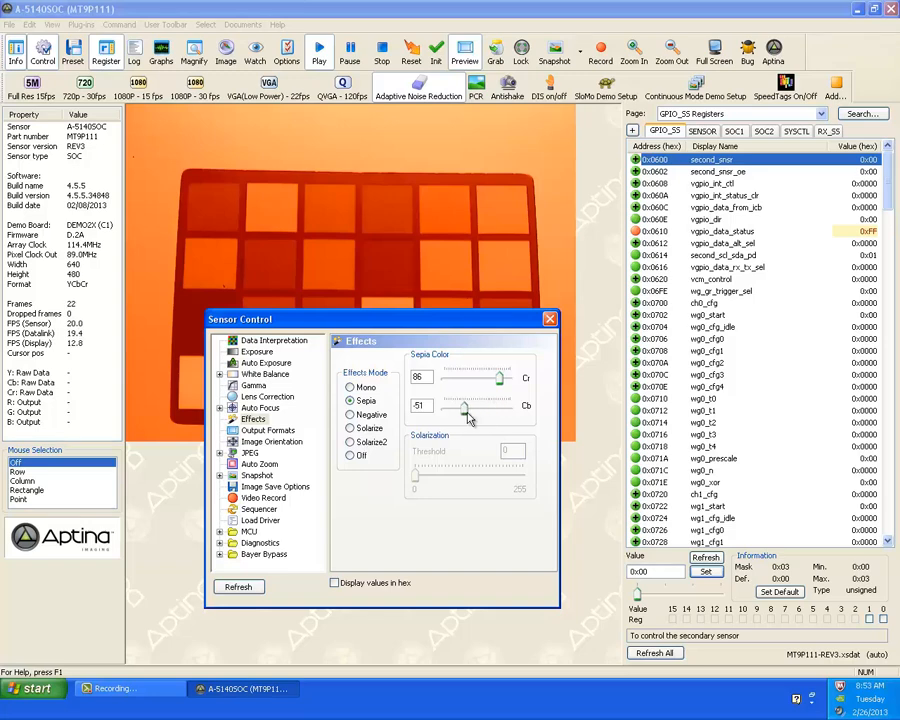
Step: Set the Effects Mode to Off and move the Sensor Control dialog slightly higher over the preview
click(350, 416)
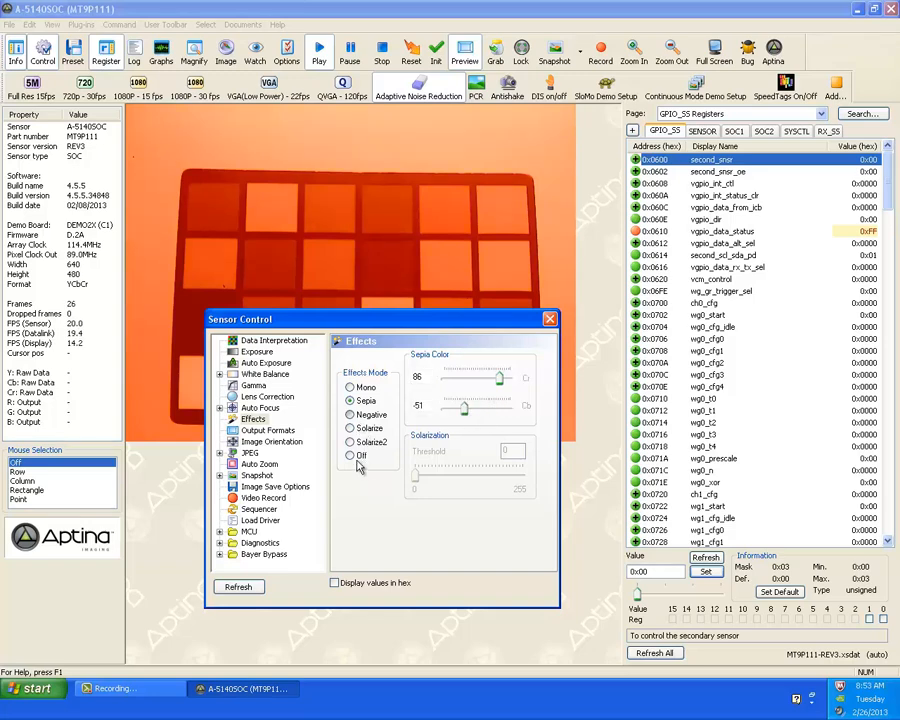
click(350, 456)
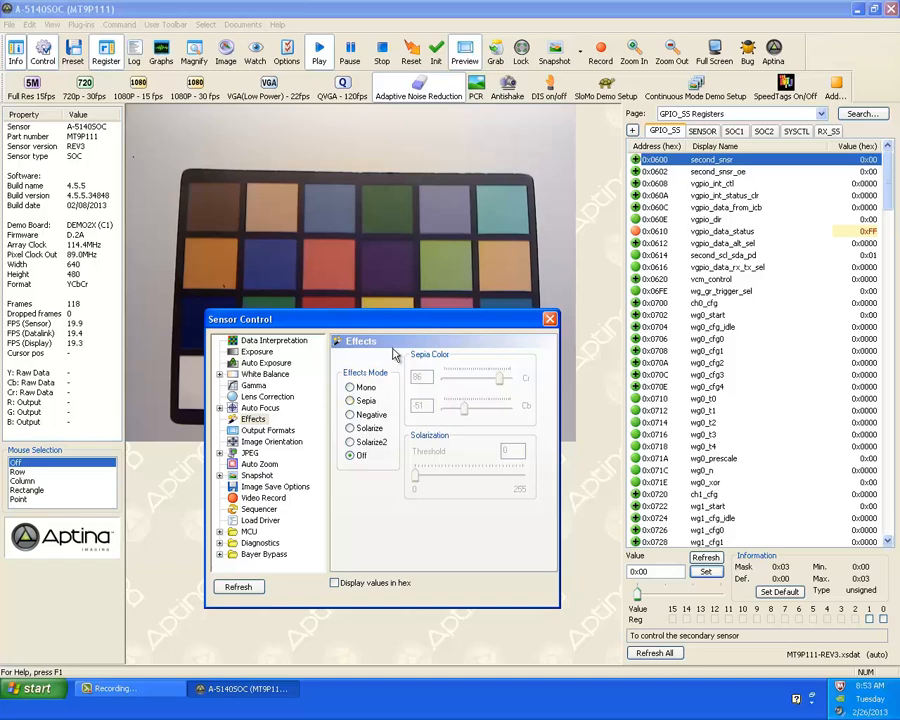
mouse_move(394, 321)
mouse_down()
mouse_move(413, 408)
mouse_move(386, 306)
mouse_up()
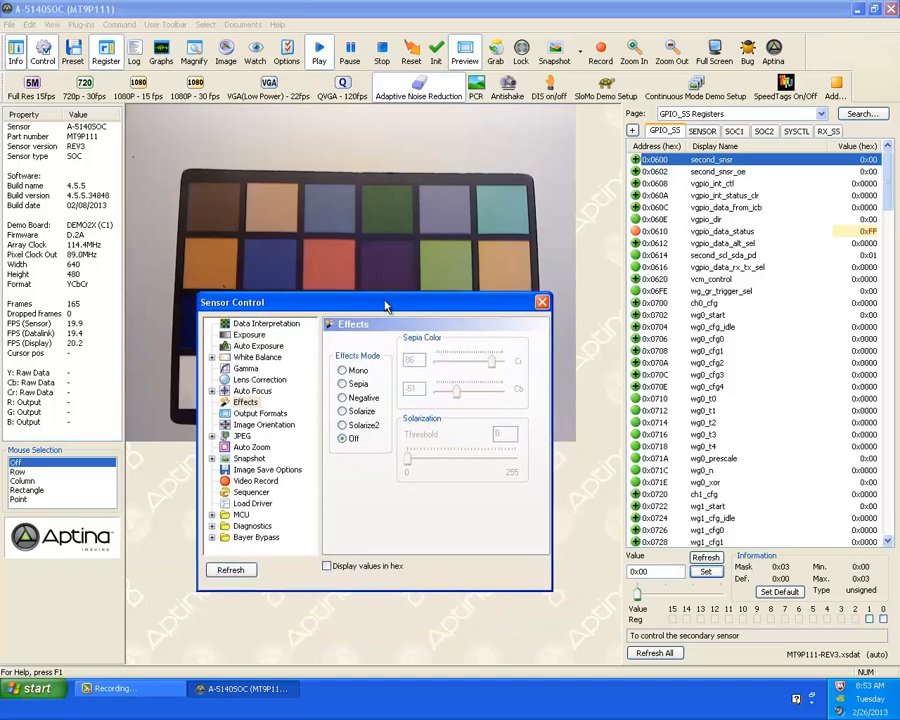
Step: Enable Auto File Name Increment and Save in the Image Save Options and look at the save locations without changing the folder
click(260, 470)
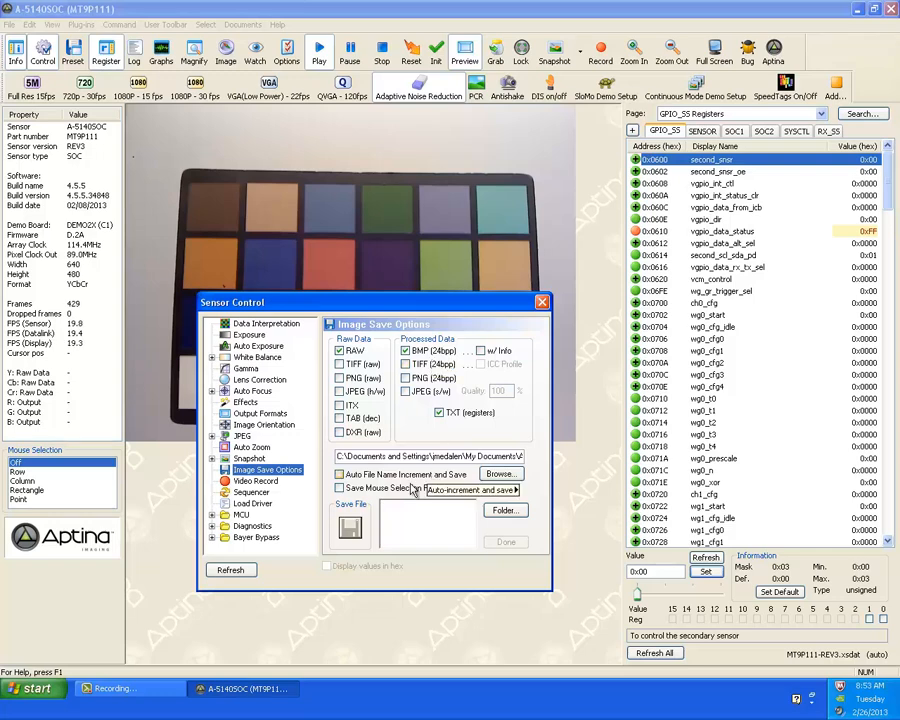
click(340, 476)
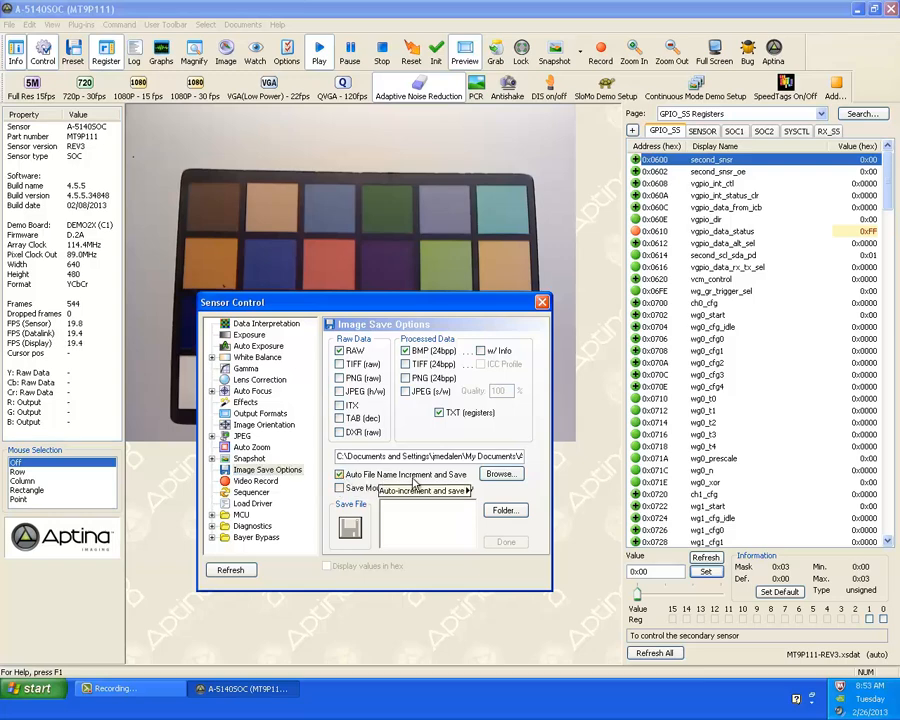
click(494, 477)
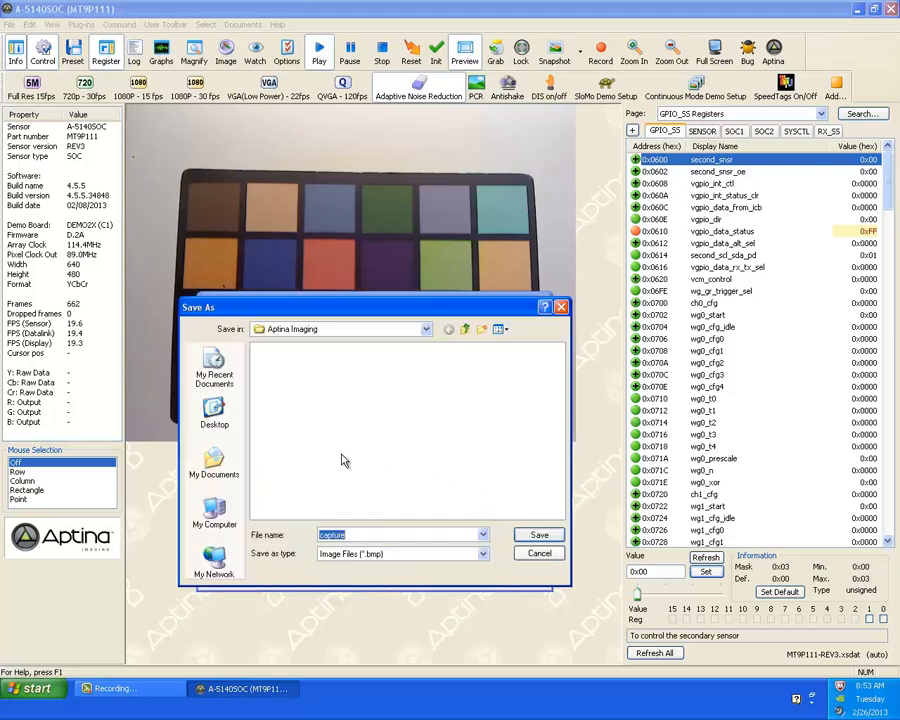
click(426, 330)
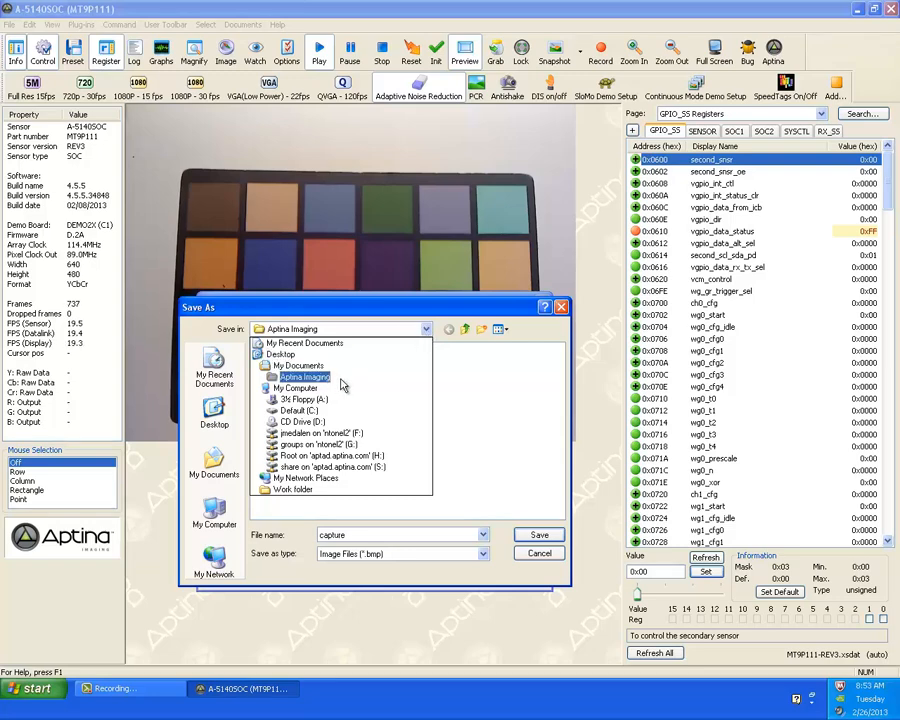
click(465, 407)
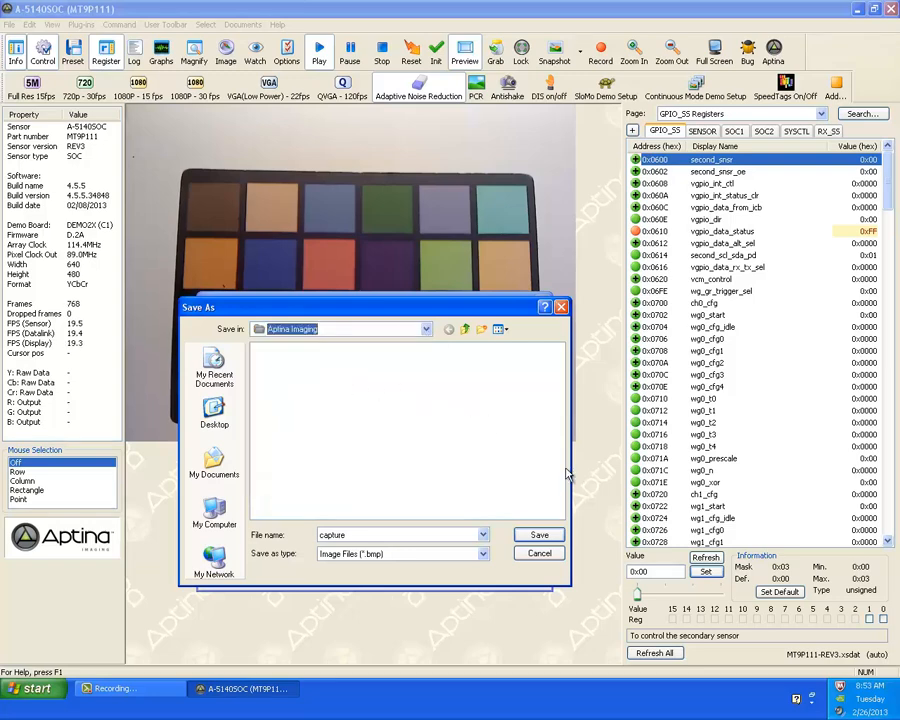
click(539, 553)
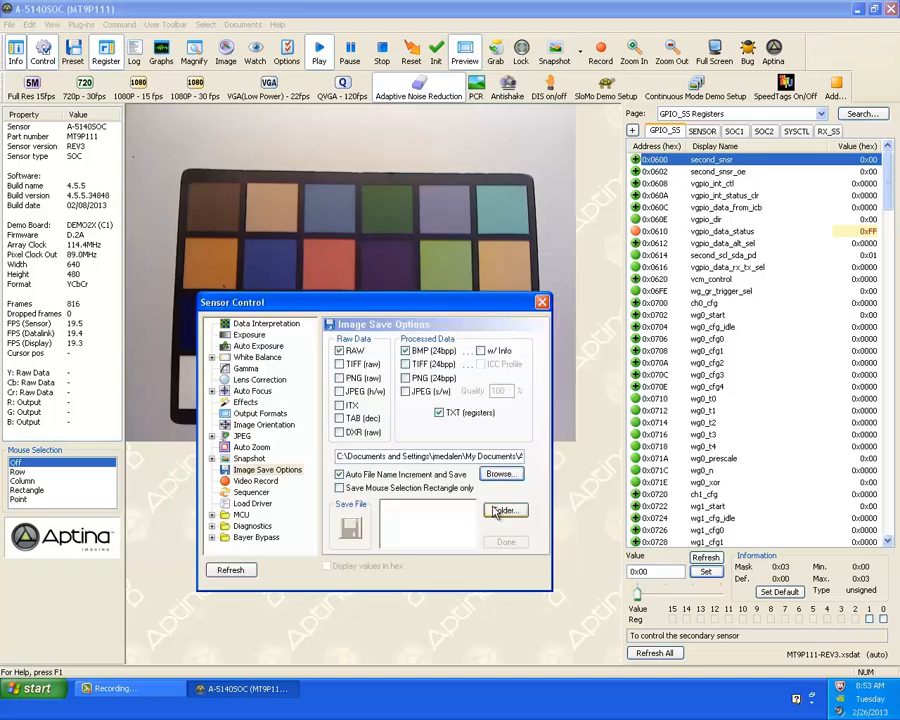
Step: Enable Auto File Name Increment in the Video Record options and close the Sensor Control dialog
click(258, 482)
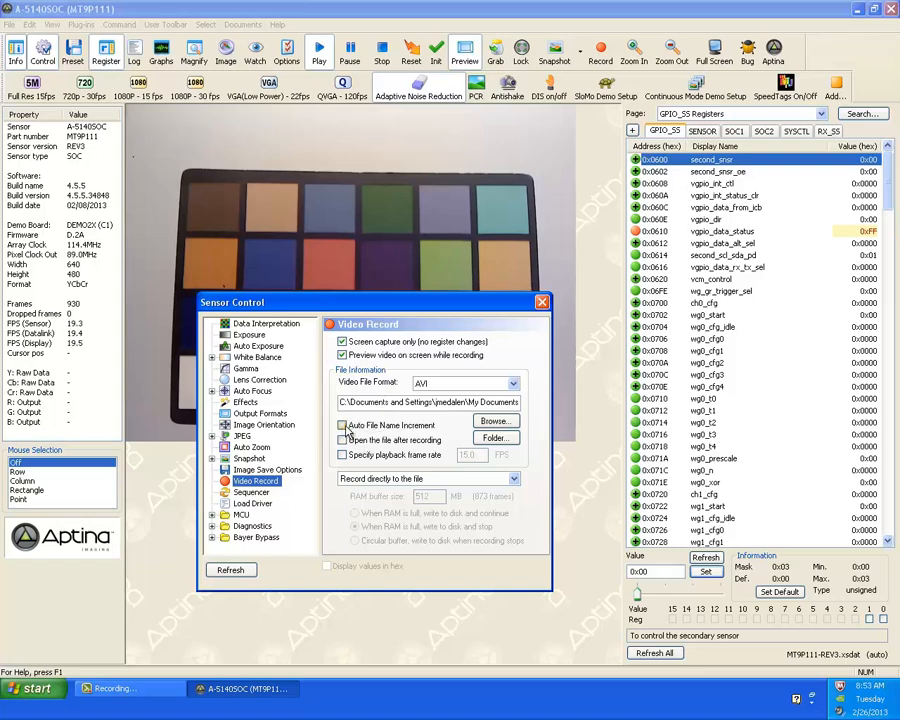
click(343, 425)
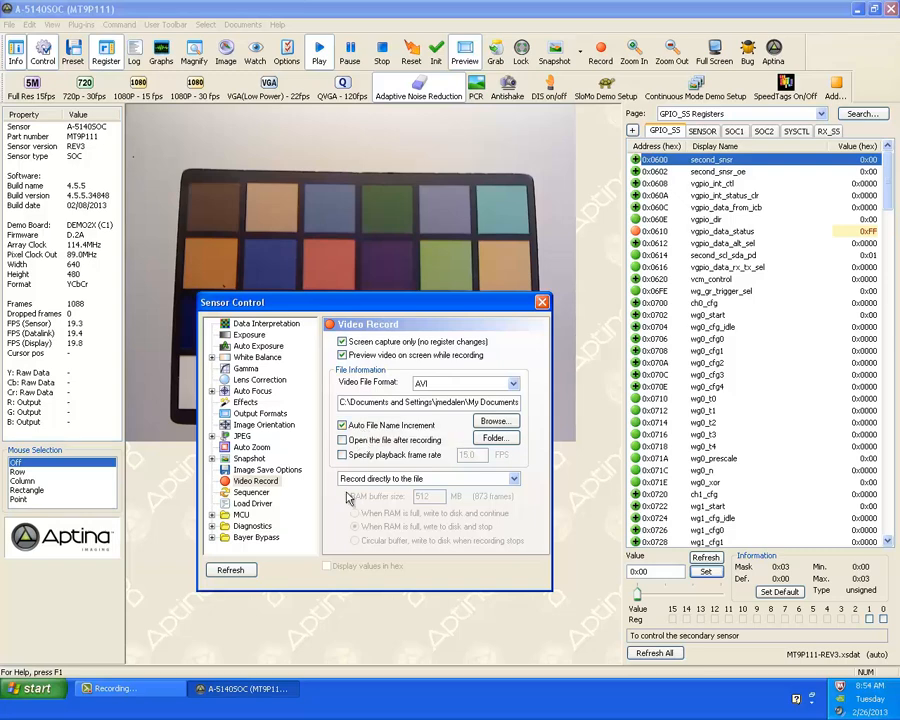
key(Up)
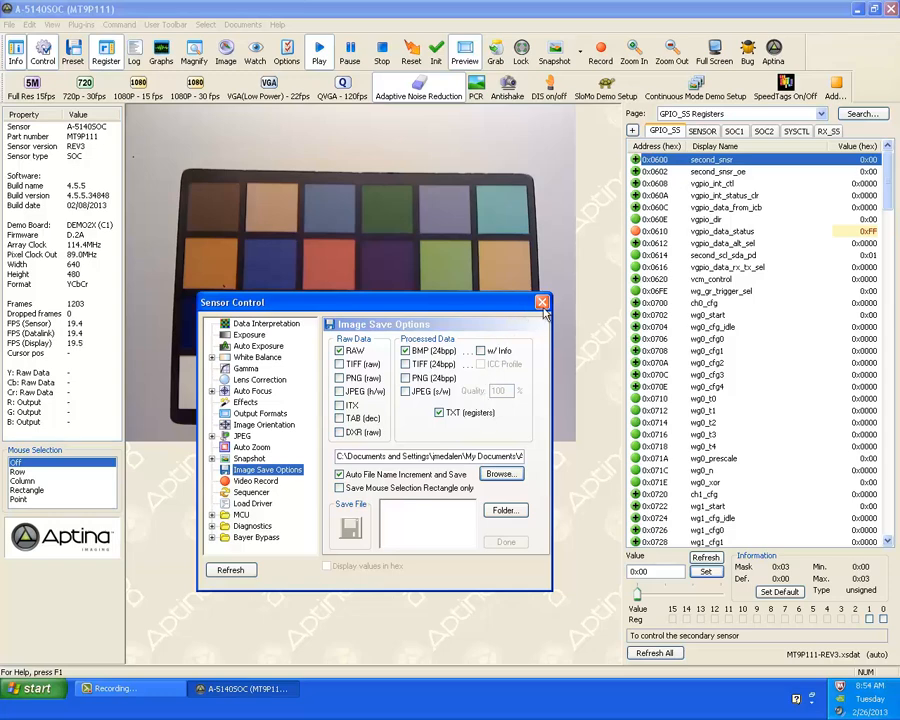
click(541, 302)
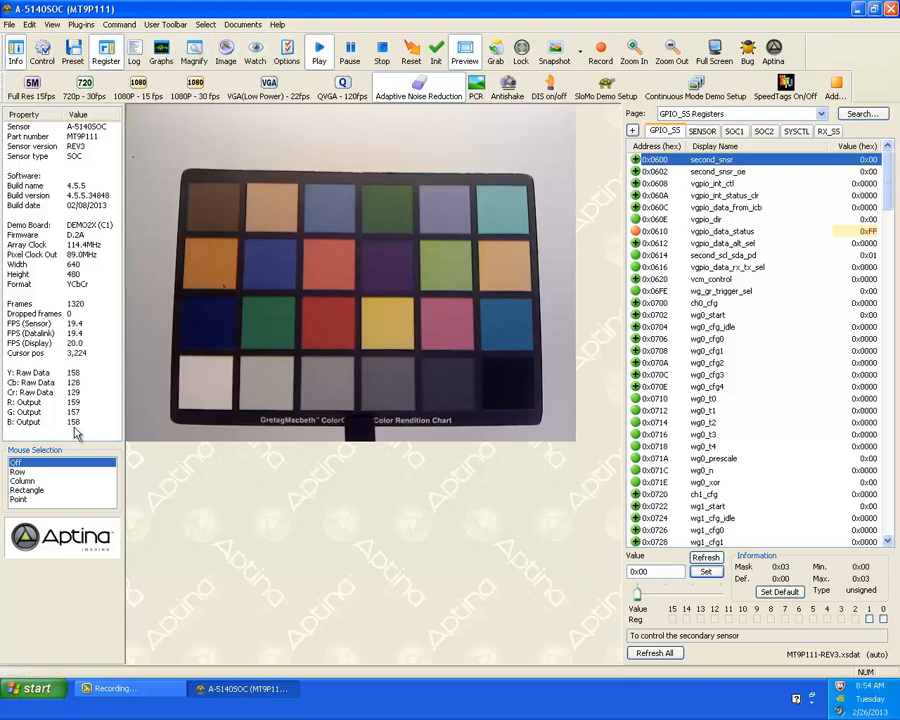
Step: Graph the Intensity and Cumulative Intensity of about row 400 through the chart's gray patches, then close the graph and turn mouse selection off
click(18, 471)
click(170, 393)
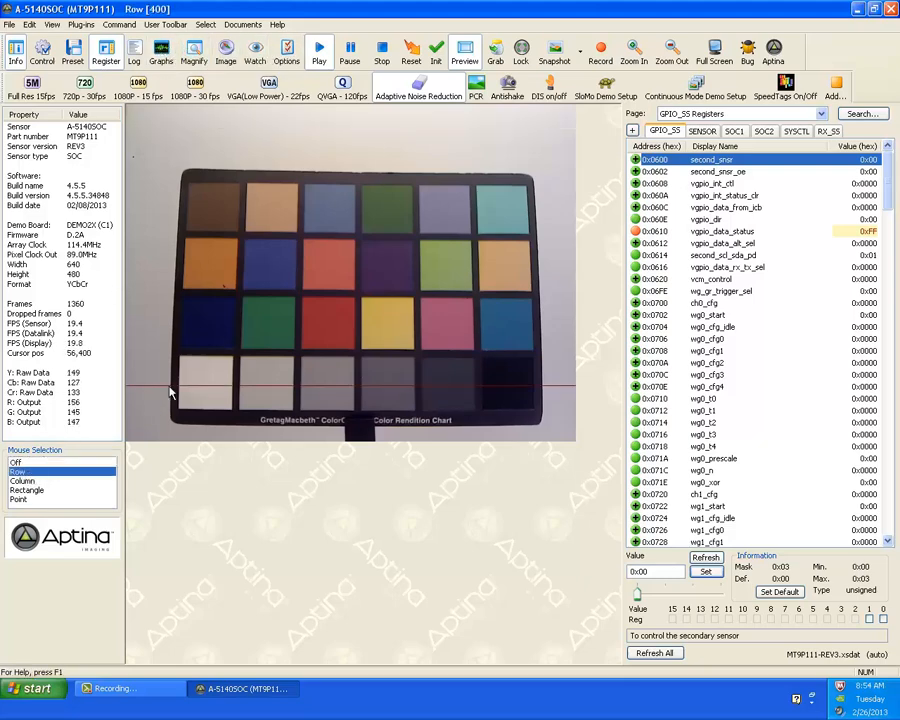
click(161, 53)
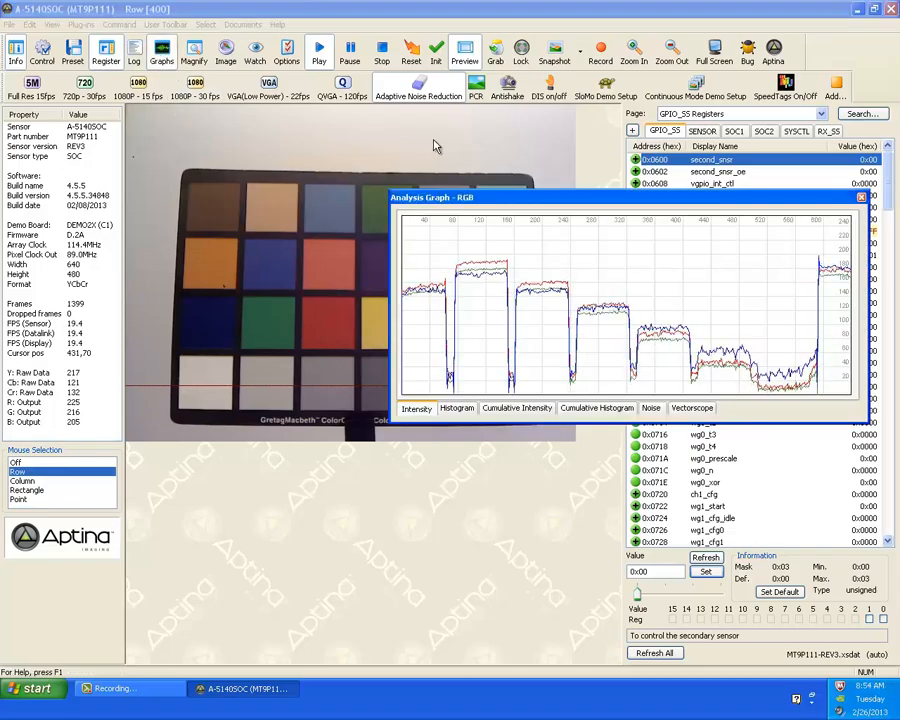
drag(545, 203, 321, 439)
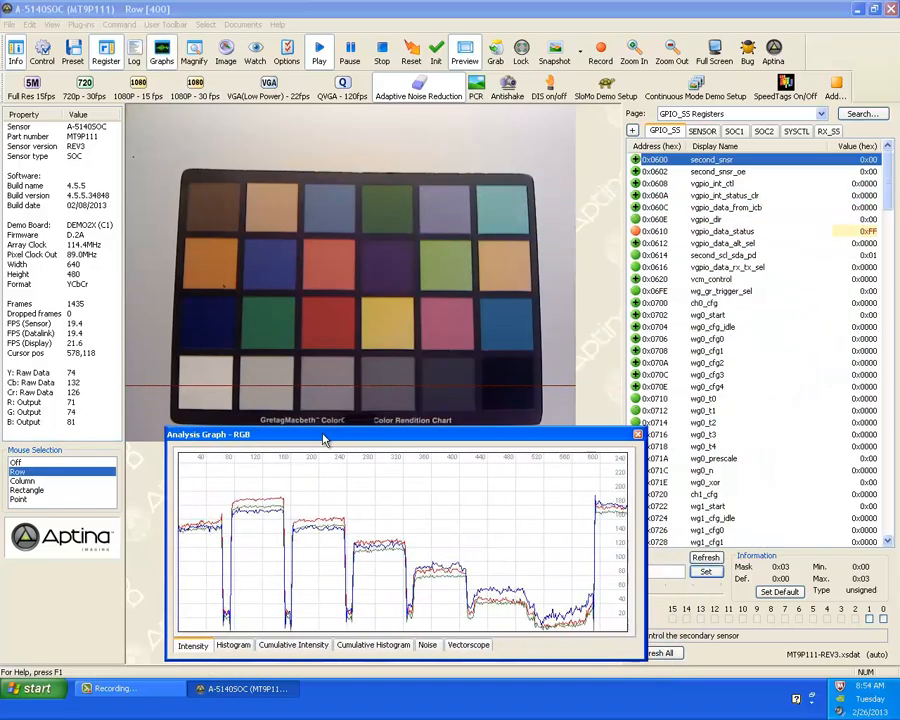
click(292, 644)
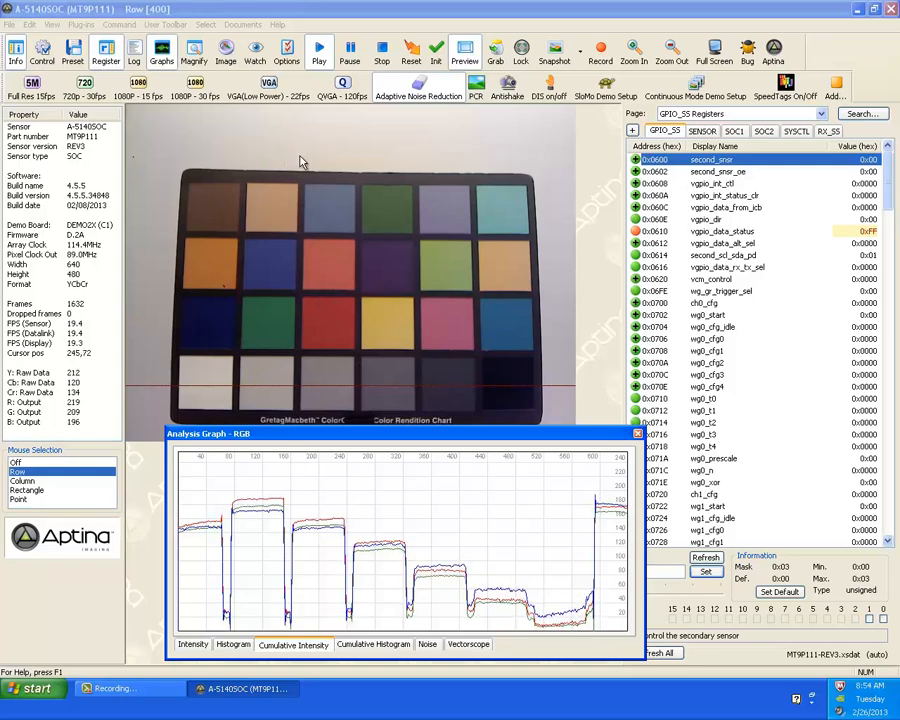
click(637, 434)
click(15, 462)
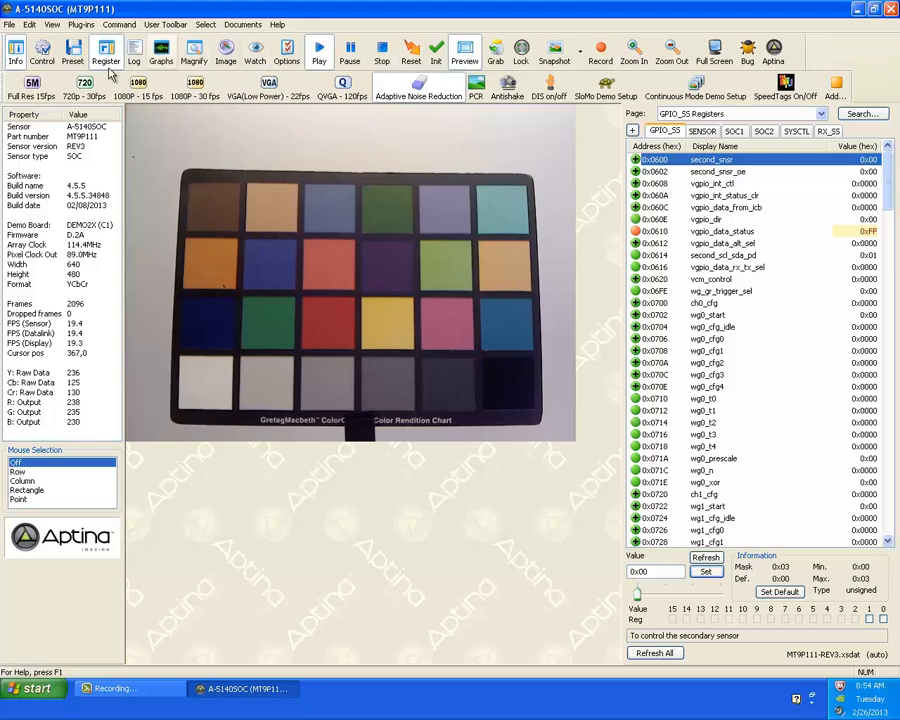
Step: Reopen the Sensor Control dialog at its Output Formats settings
click(42, 50)
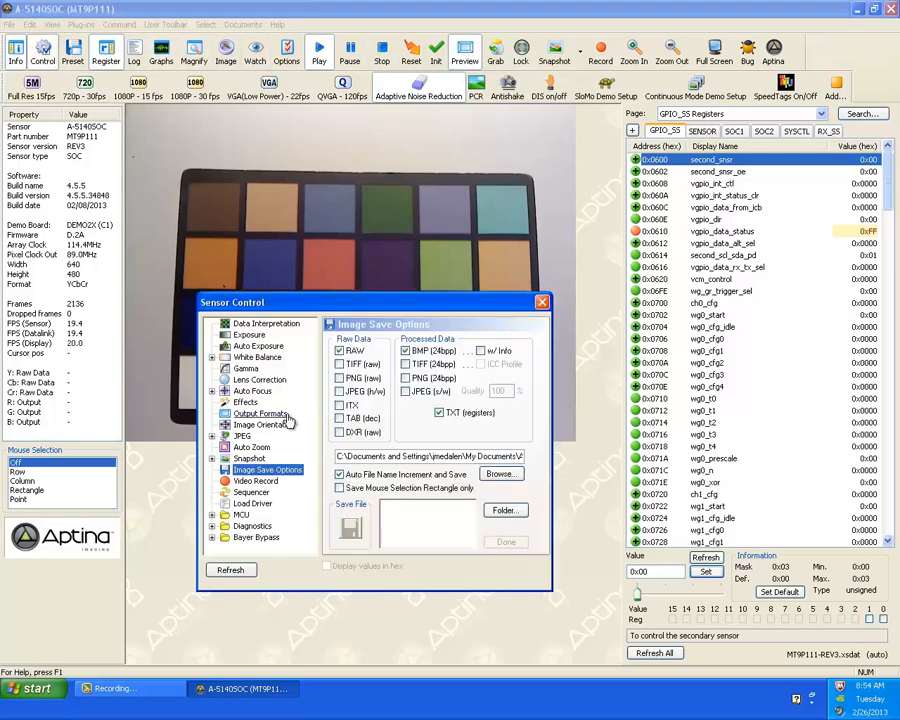
click(260, 413)
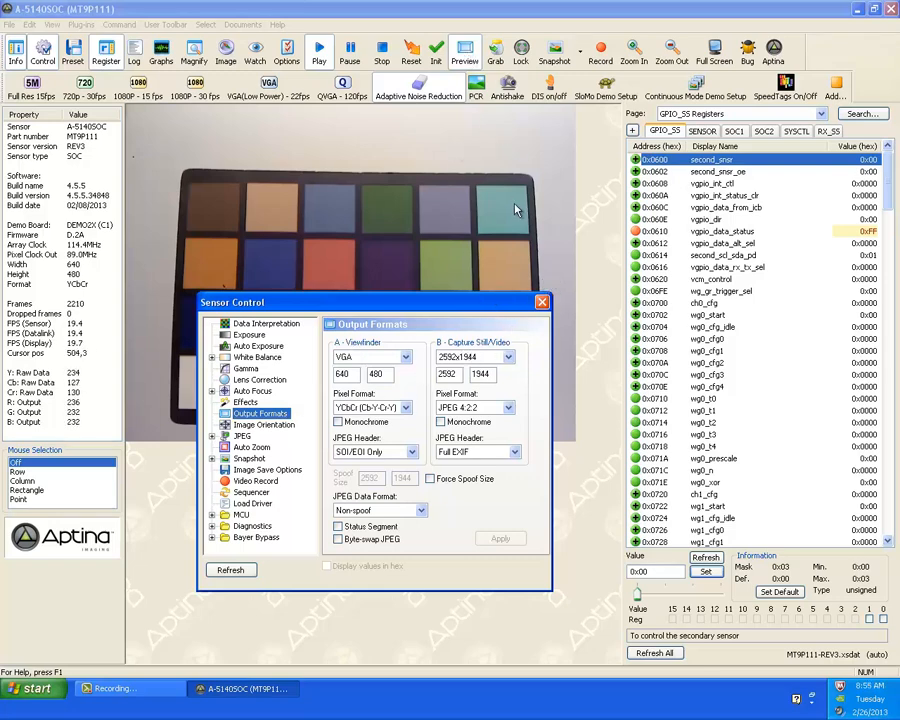
Step: Close Sensor Control, switch the sensor from preview to capture output, and move the view to the chart's center with Image Navigation
click(541, 302)
click(466, 51)
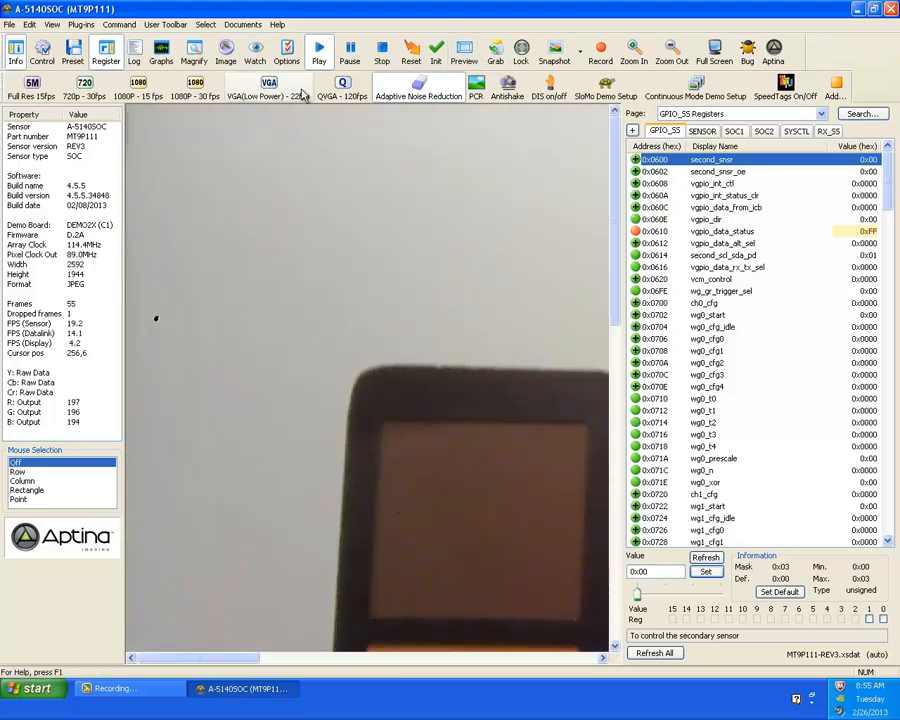
click(226, 50)
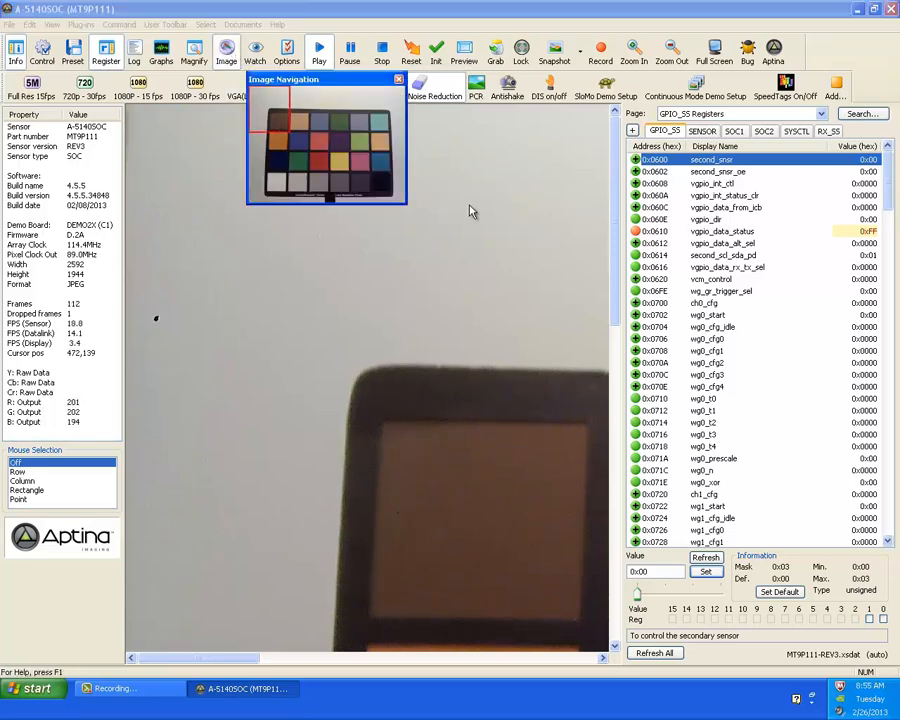
drag(284, 115, 337, 155)
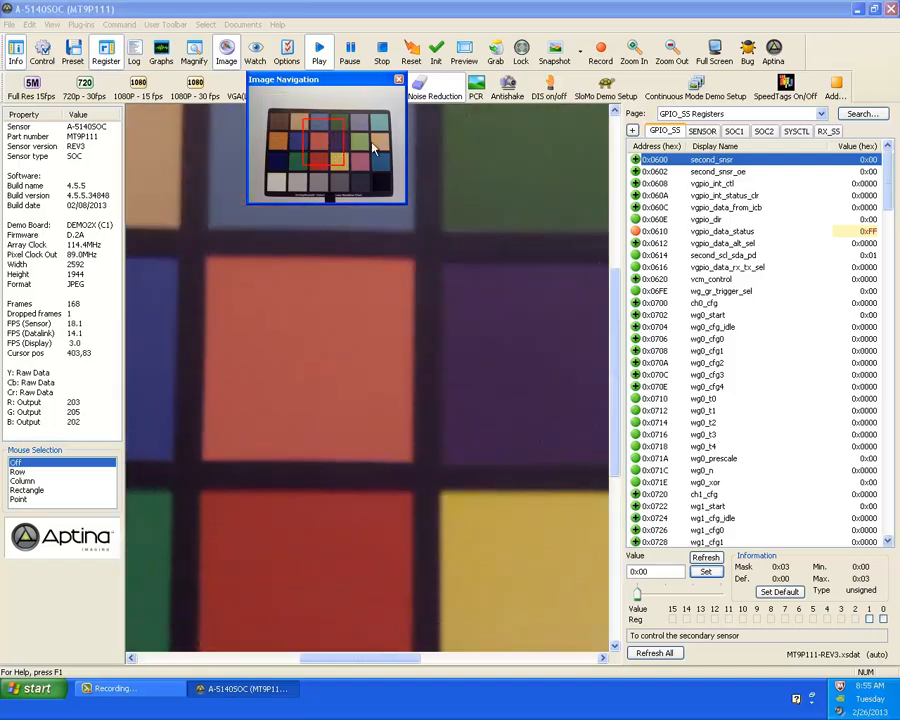
click(398, 80)
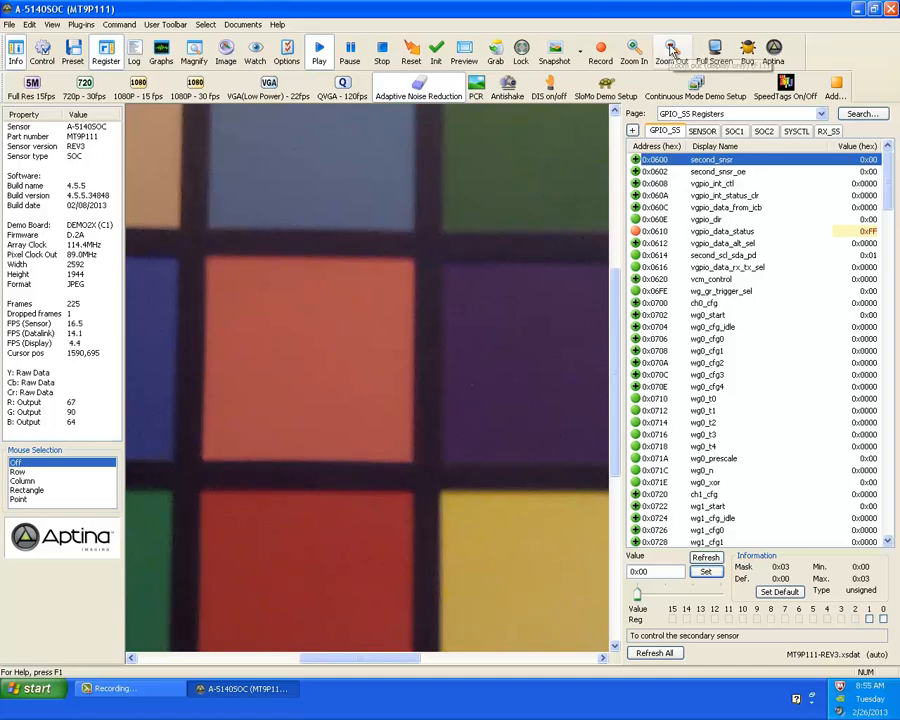
Step: Zoom the capture image out to 0.25X, then return to preview and zoom in to 0.67X
click(672, 49)
click(672, 49)
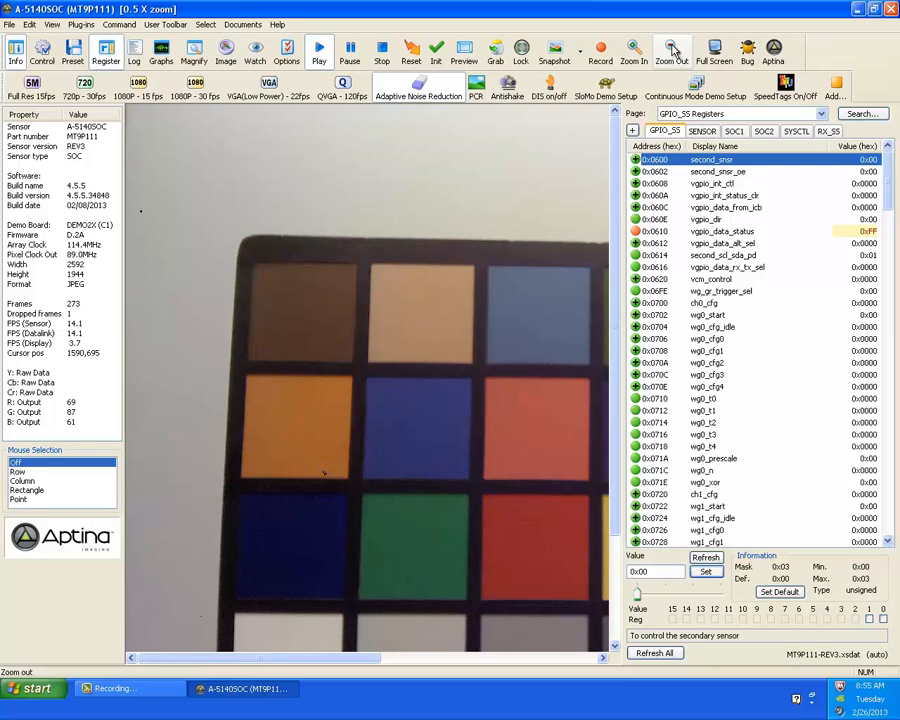
click(672, 49)
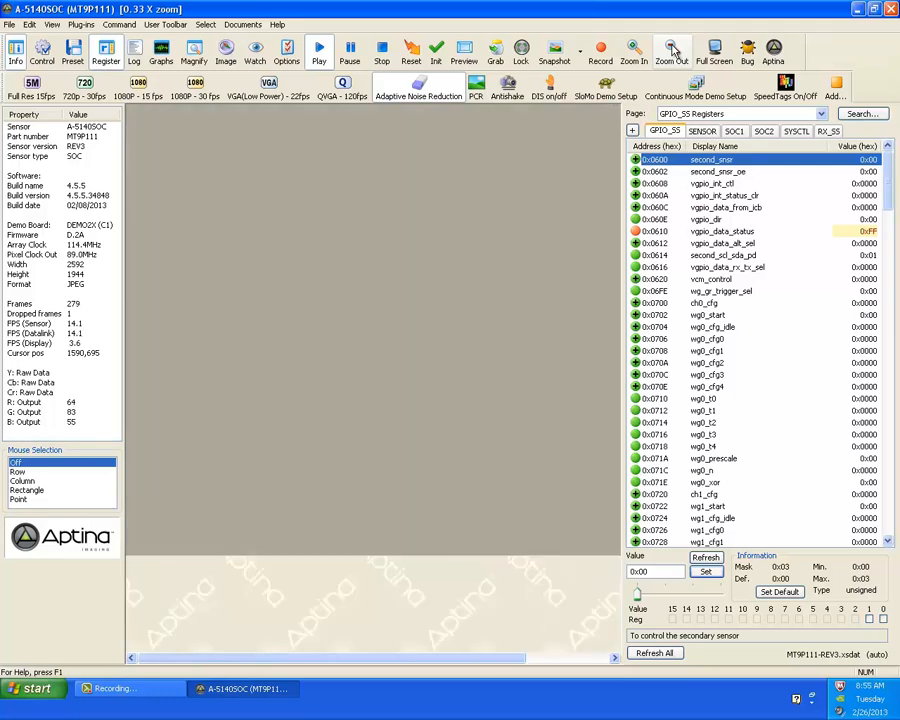
click(471, 54)
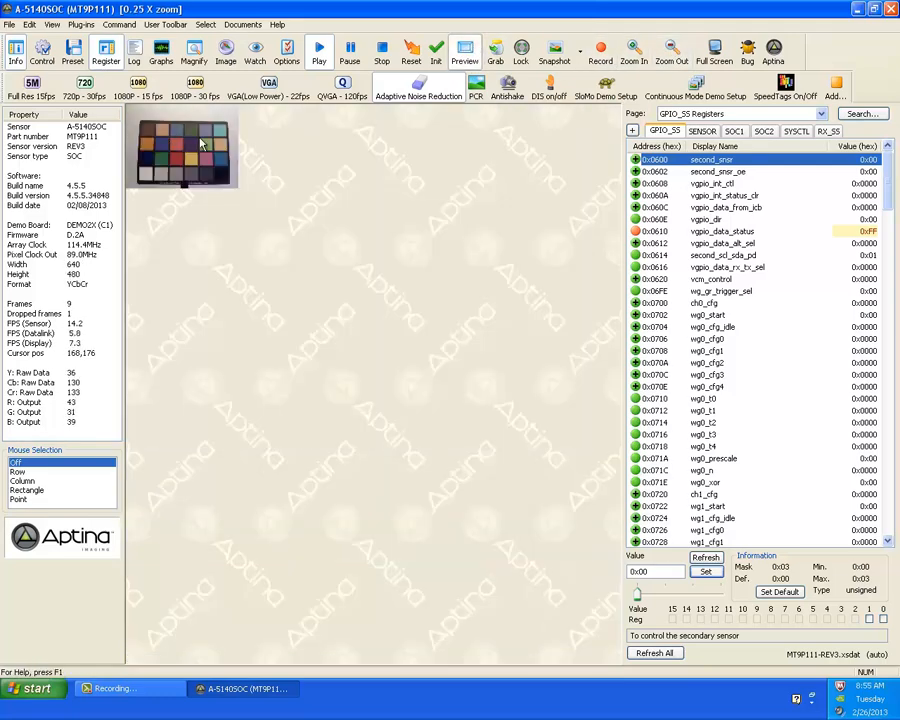
click(633, 50)
click(633, 50)
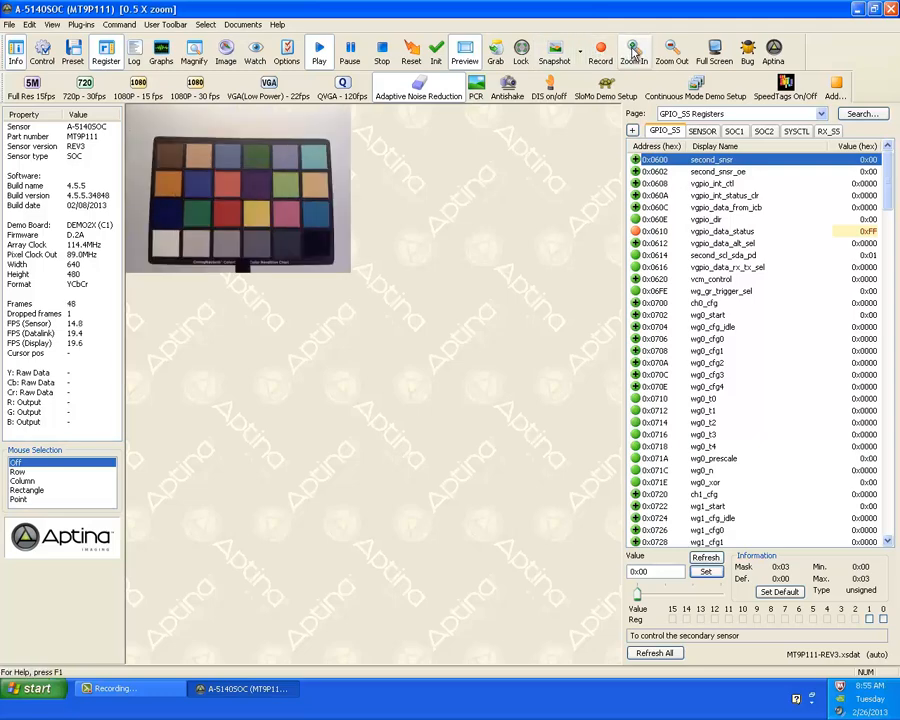
click(633, 50)
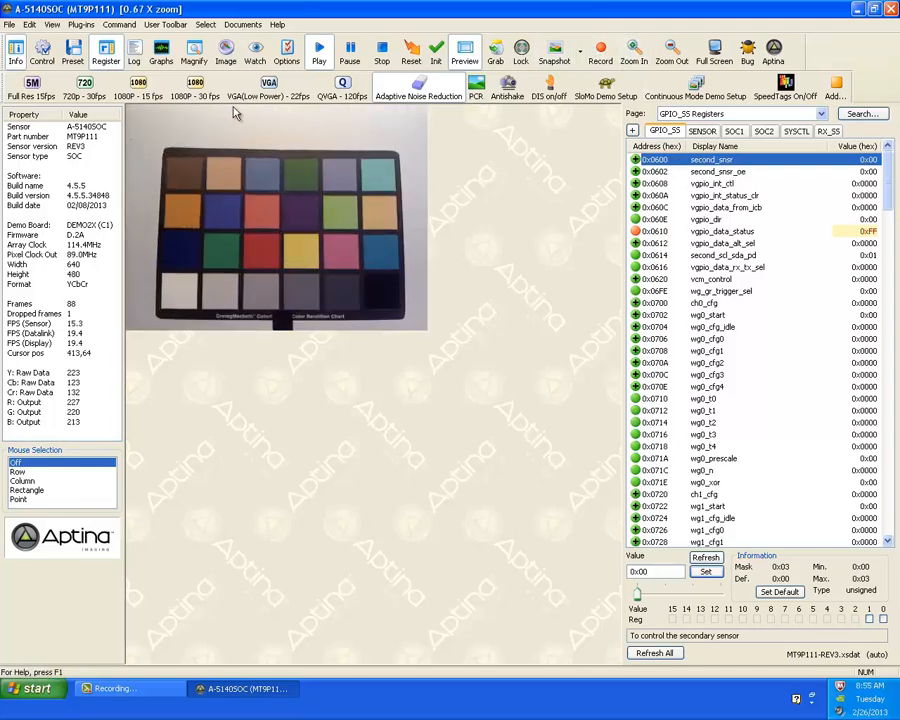
Step: Hide the register panel to view the whole capture image at 0.33X zoom, then restore preview and the register panel
click(106, 52)
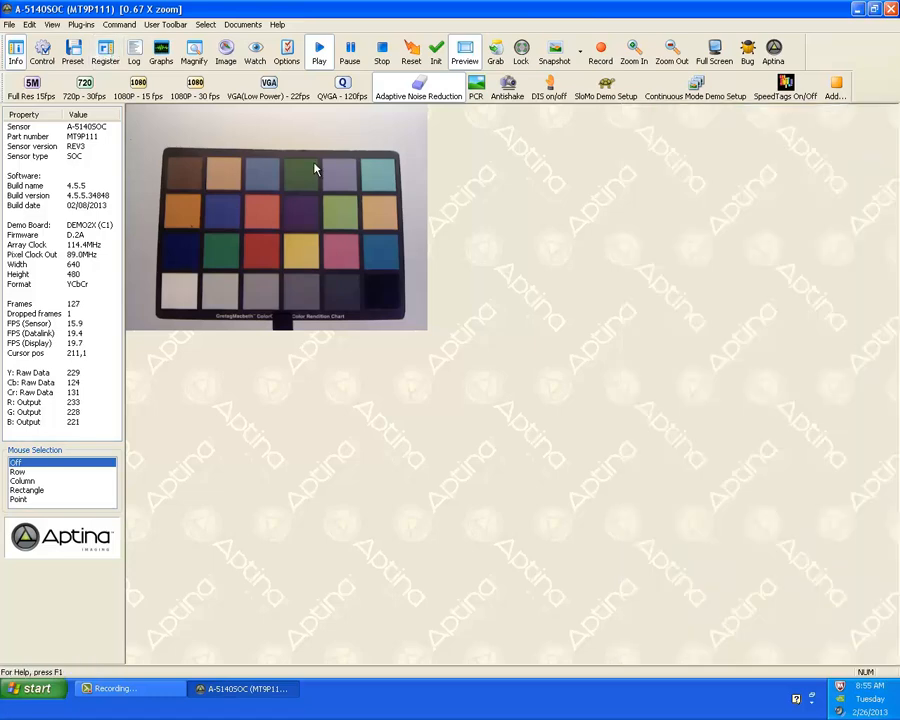
click(467, 52)
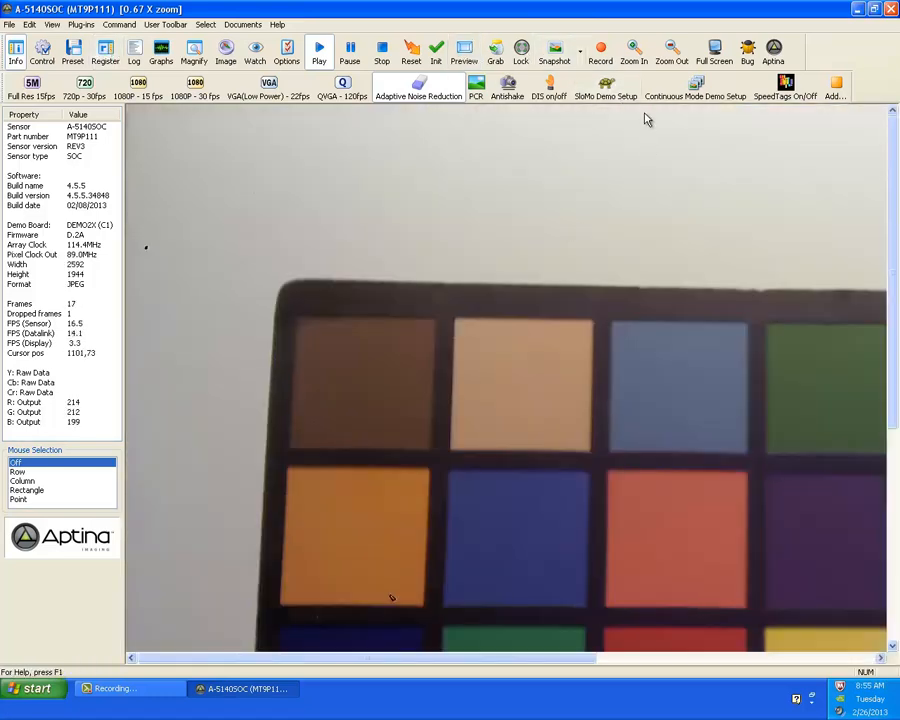
click(670, 52)
click(670, 52)
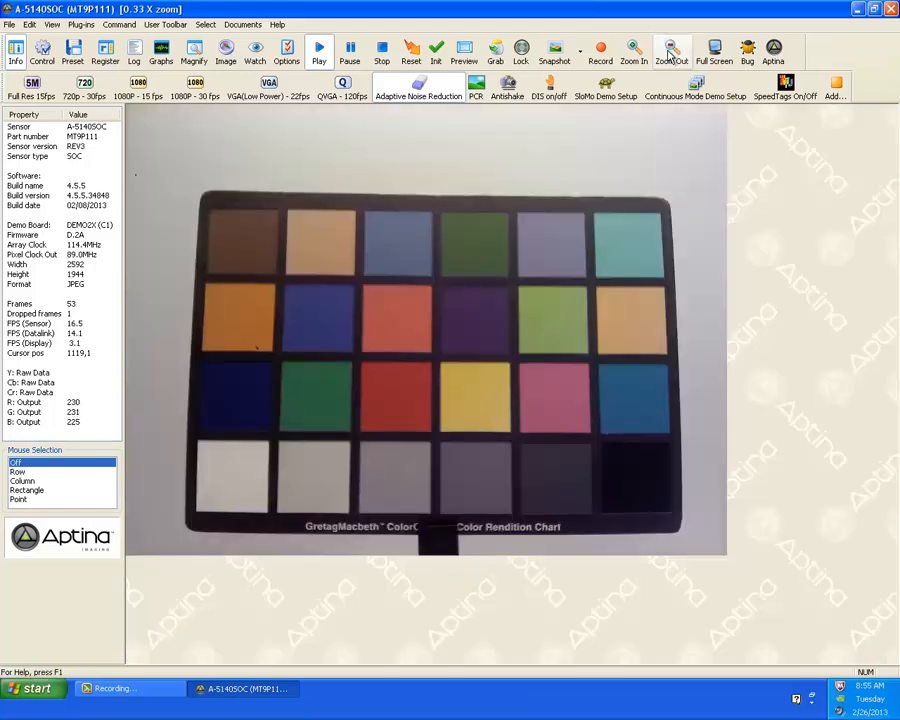
click(465, 52)
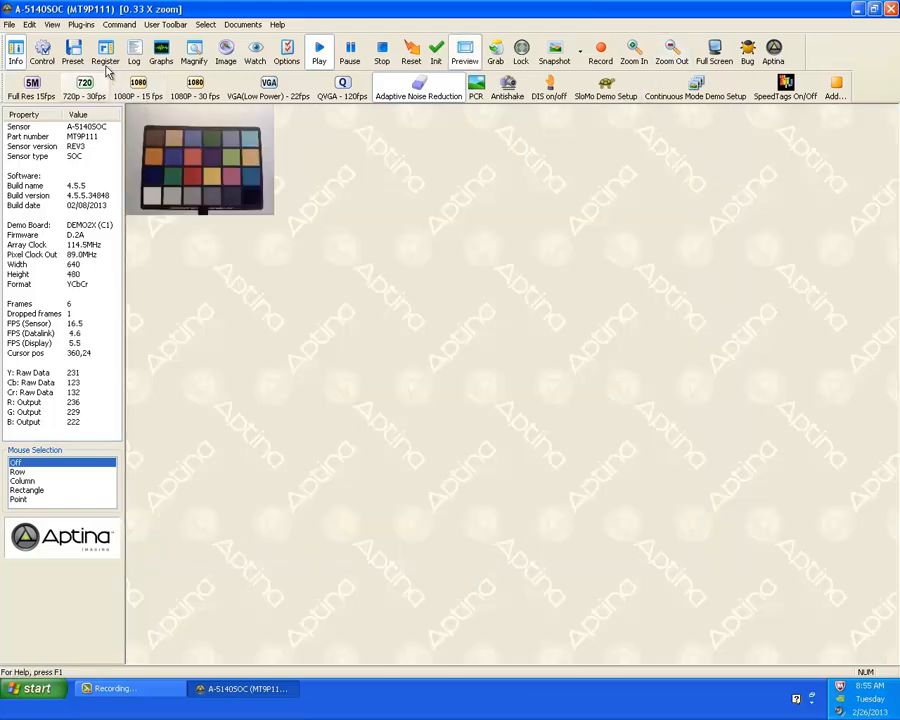
click(106, 56)
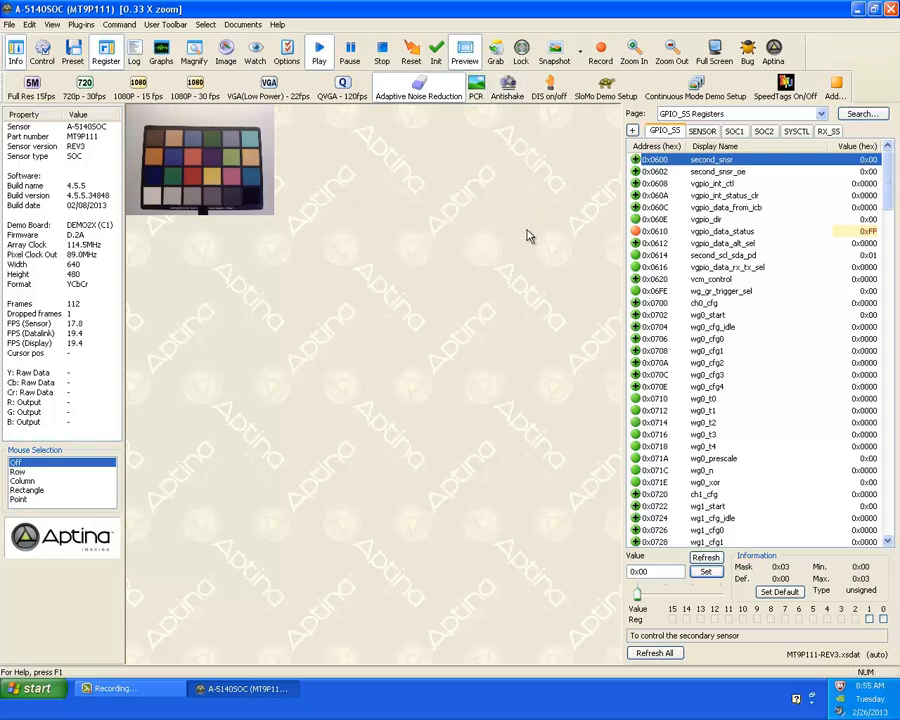
Step: View the preview image in full screen and exit, then switch to the capture output and back to preview
click(731, 66)
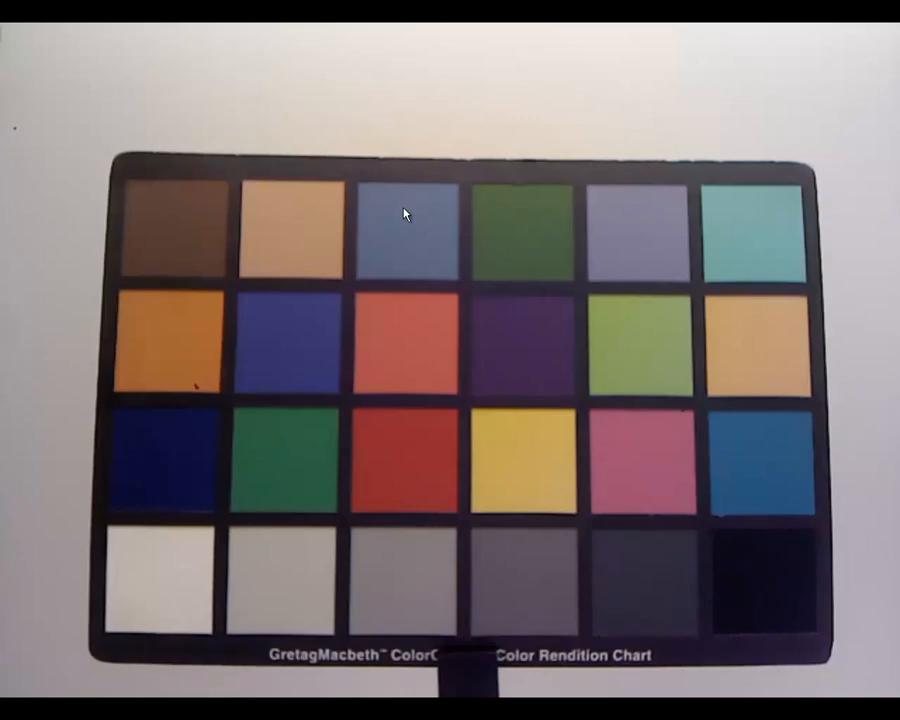
key(Escape)
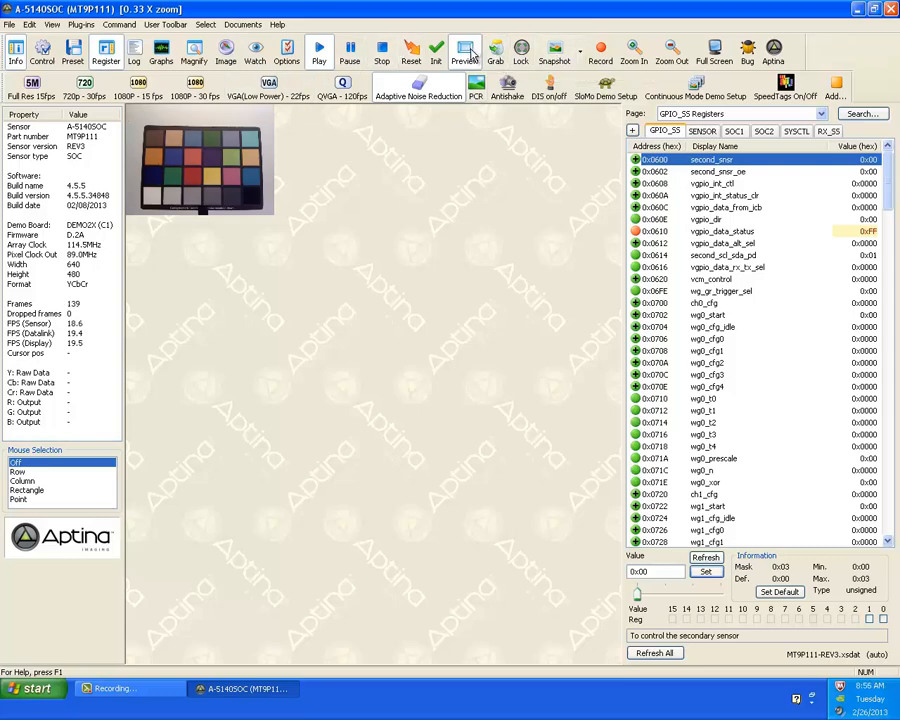
click(464, 49)
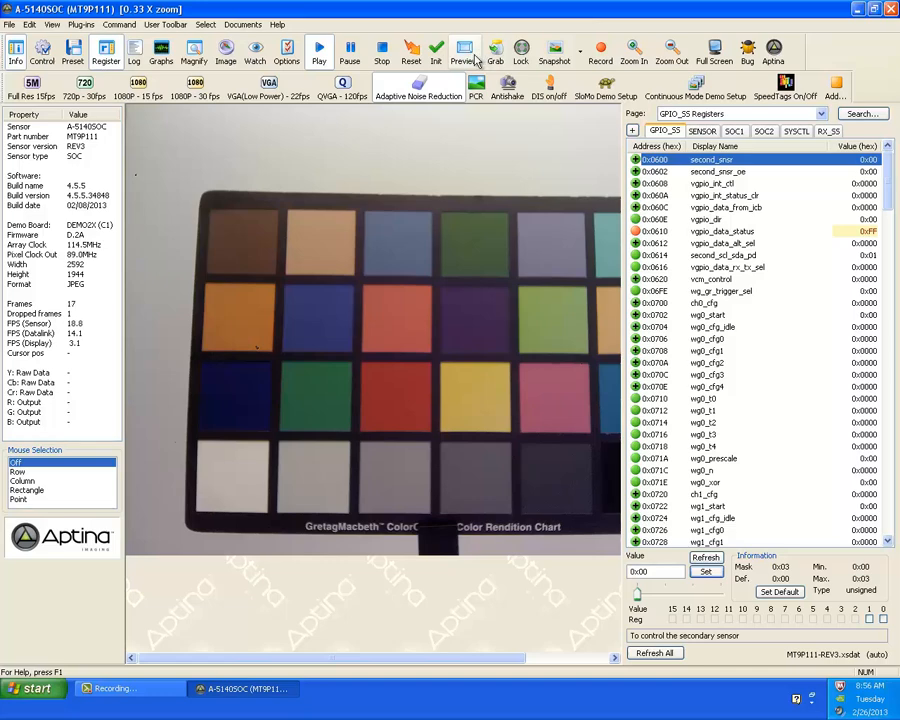
click(471, 57)
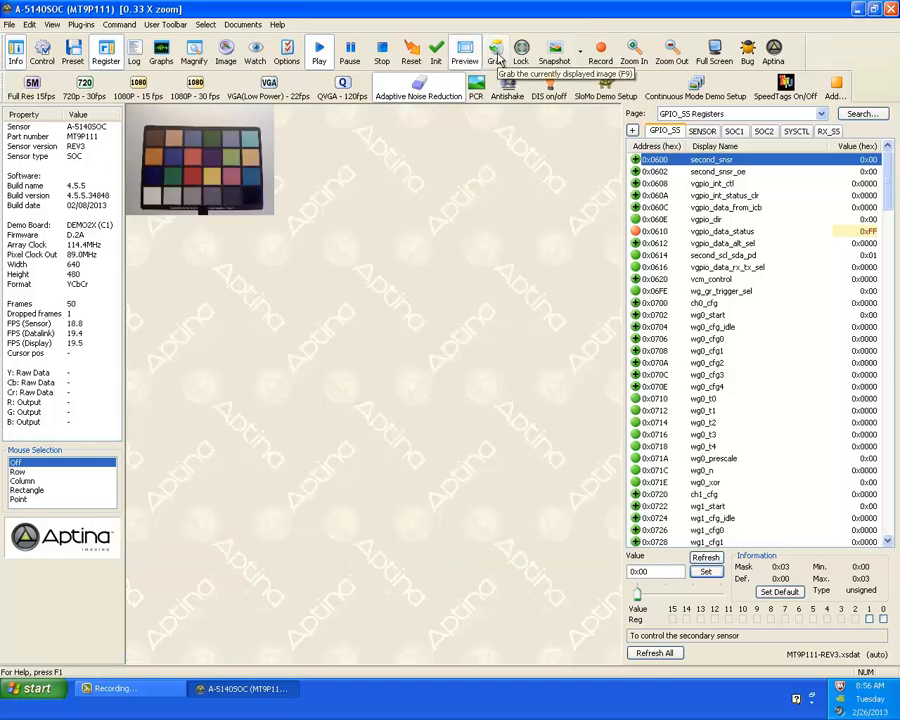
Step: Grab the currently displayed image and examine the save options for the first captured image
click(495, 50)
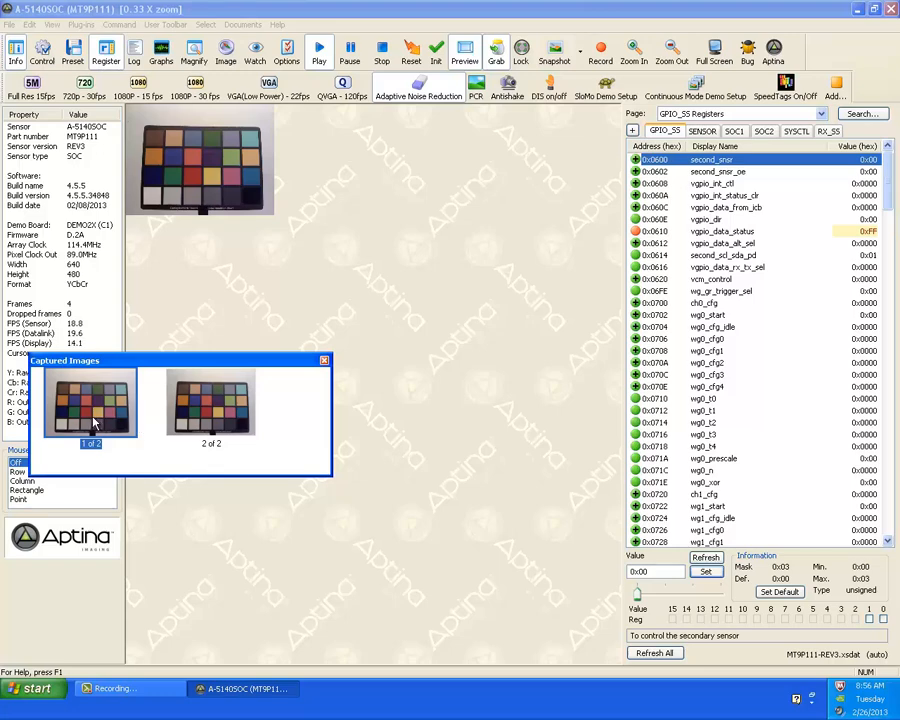
drag(150, 361, 280, 419)
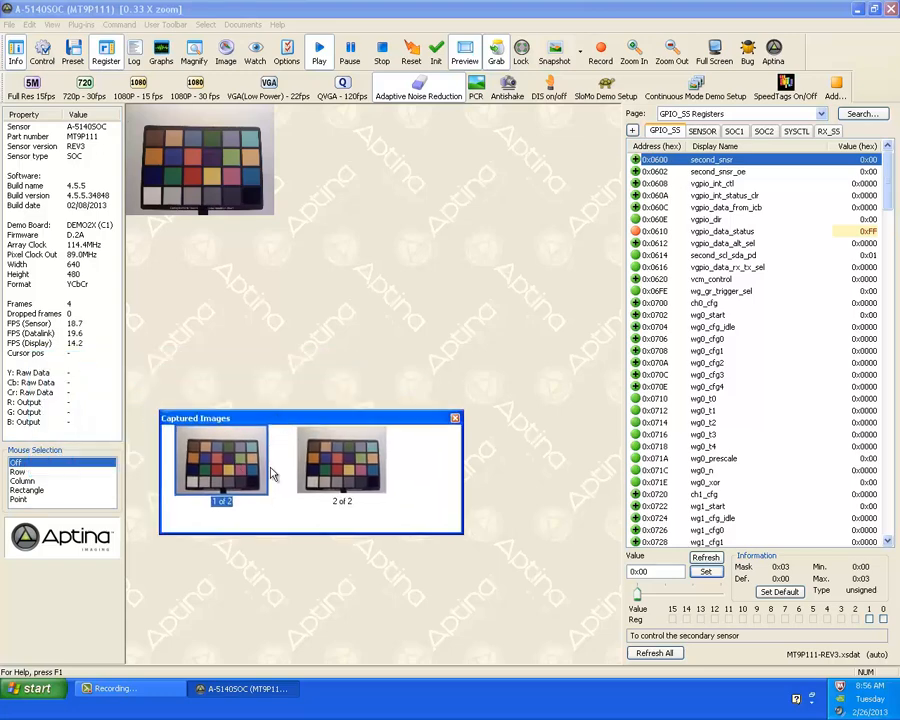
right_click(216, 465)
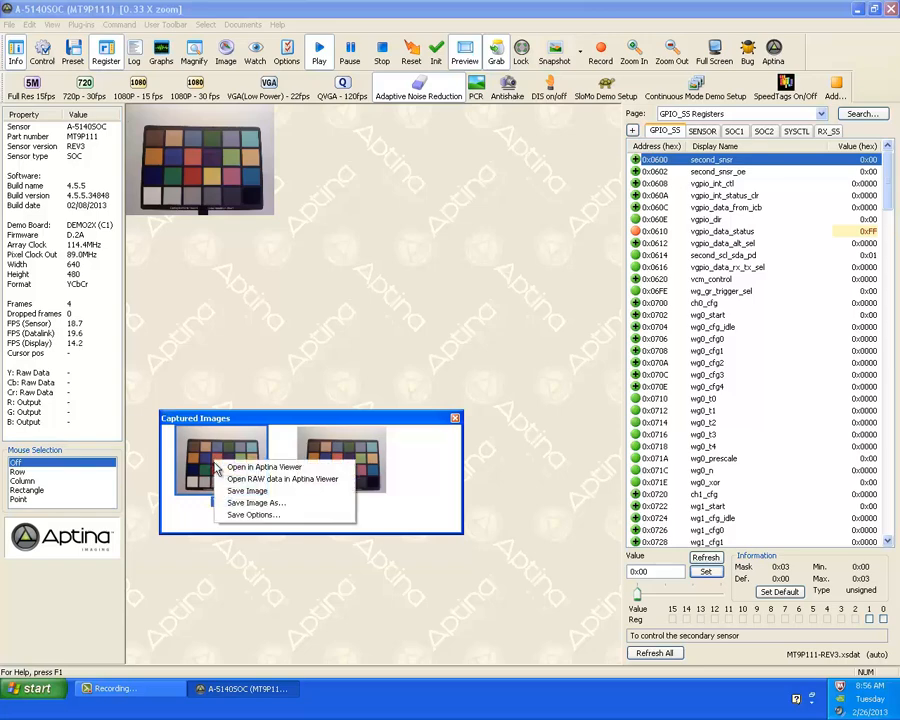
click(265, 517)
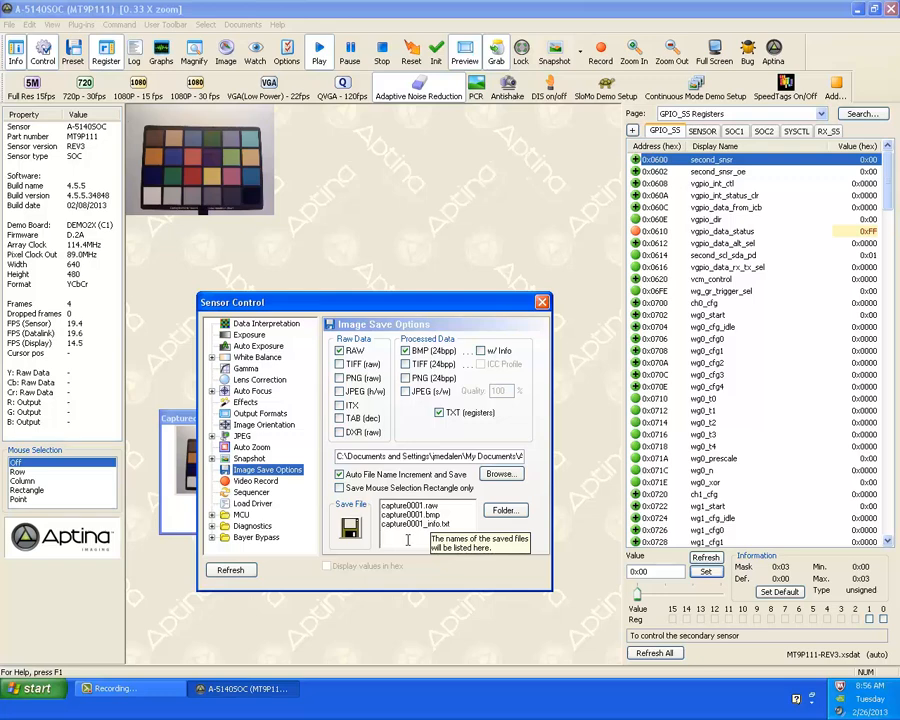
click(542, 303)
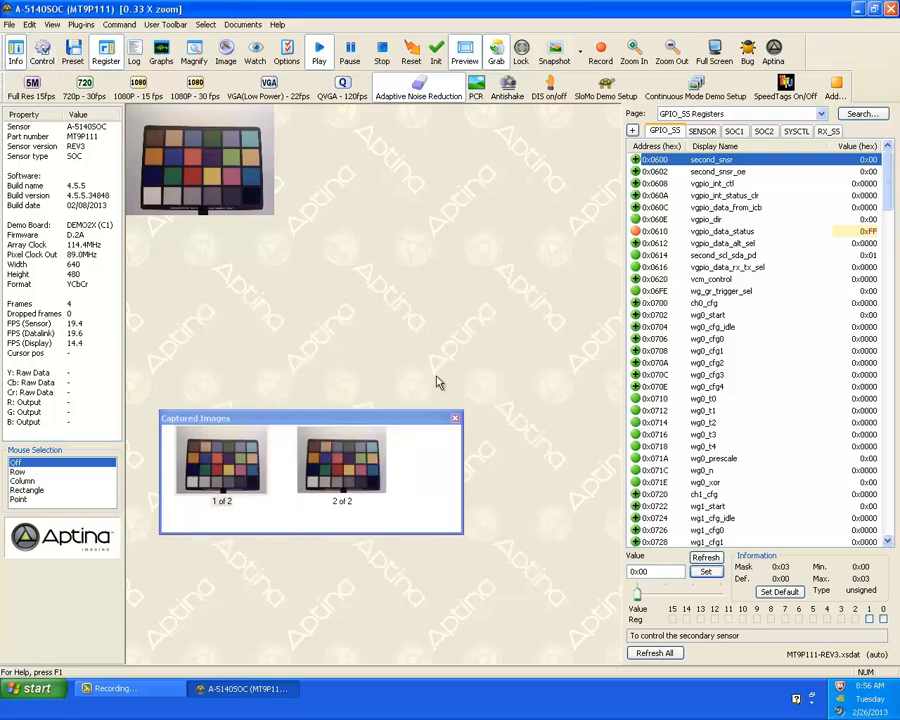
Step: Save the first captured image to the Desktop under the base name capture and close the Captured Images window
right_click(240, 463)
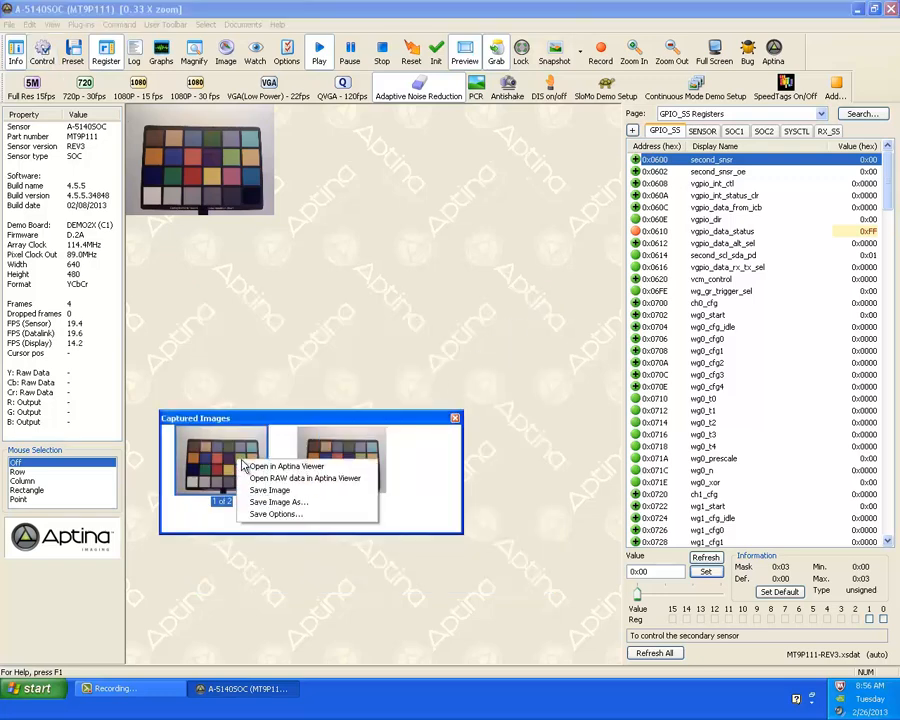
click(284, 503)
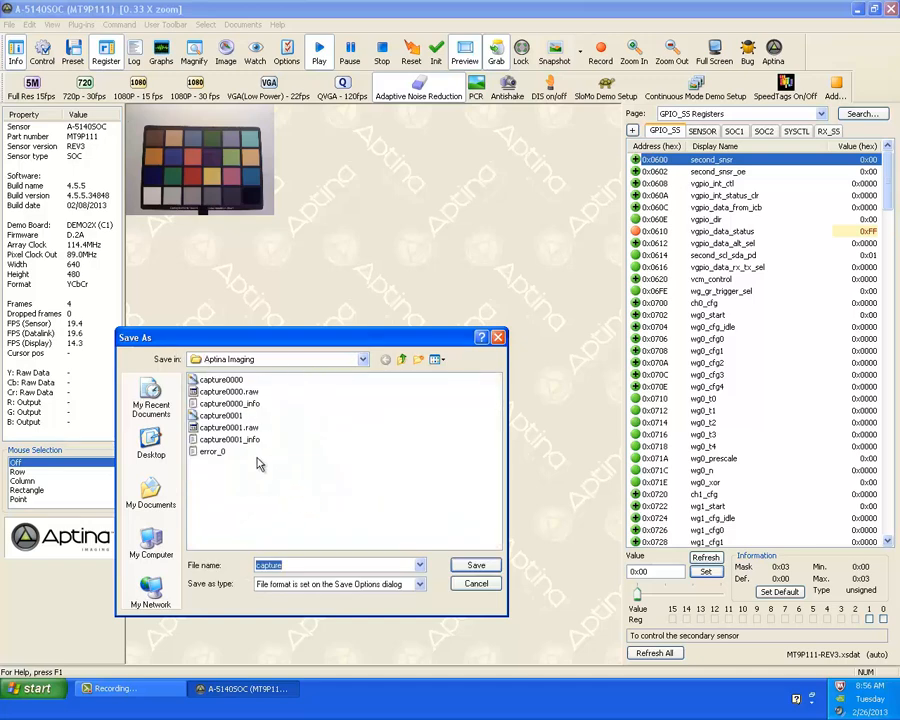
click(151, 445)
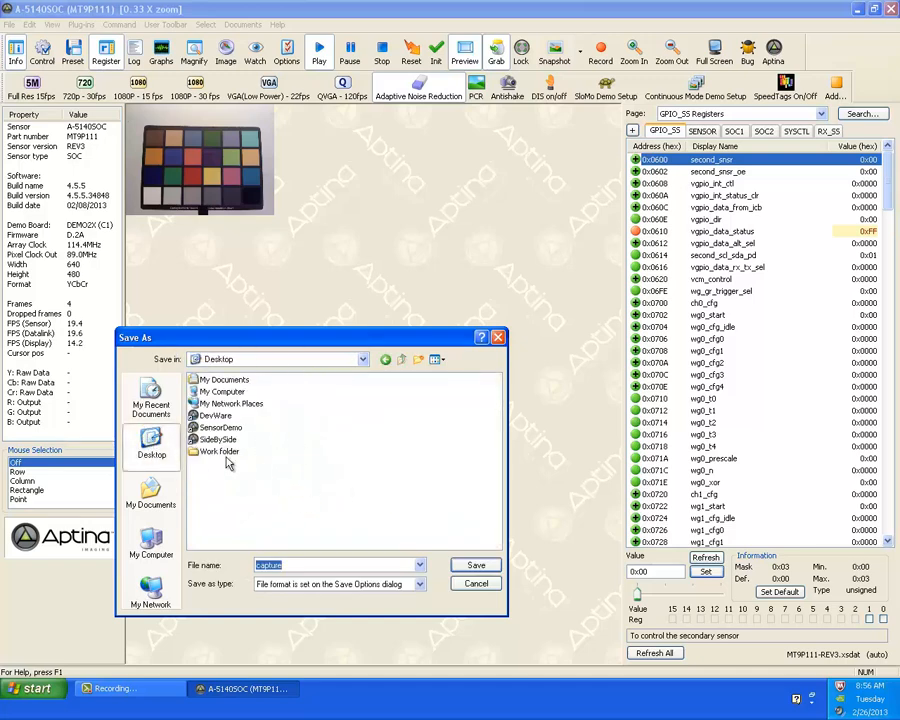
click(476, 566)
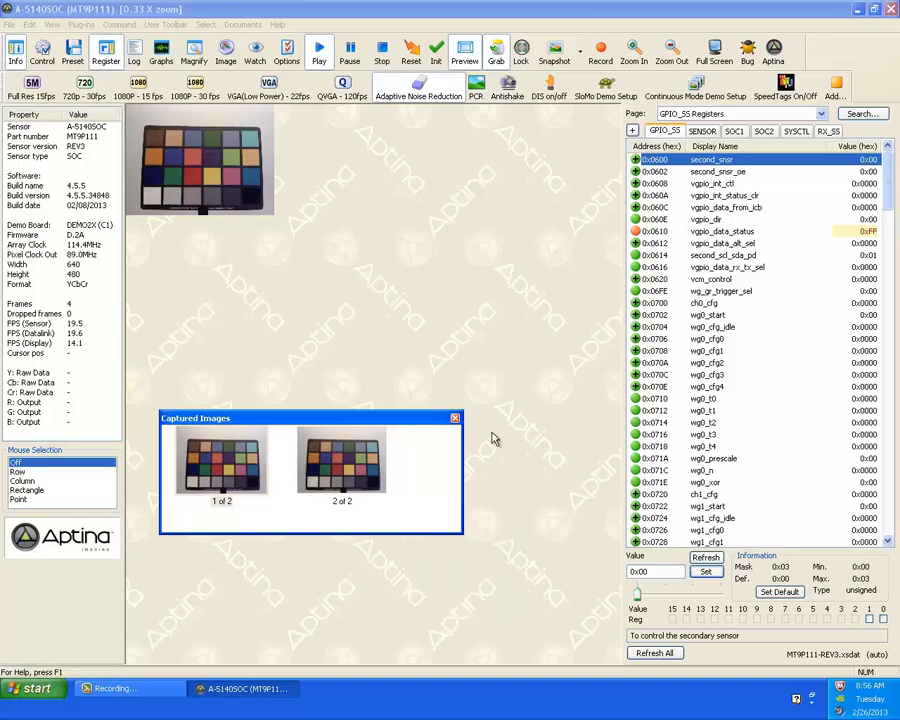
click(455, 419)
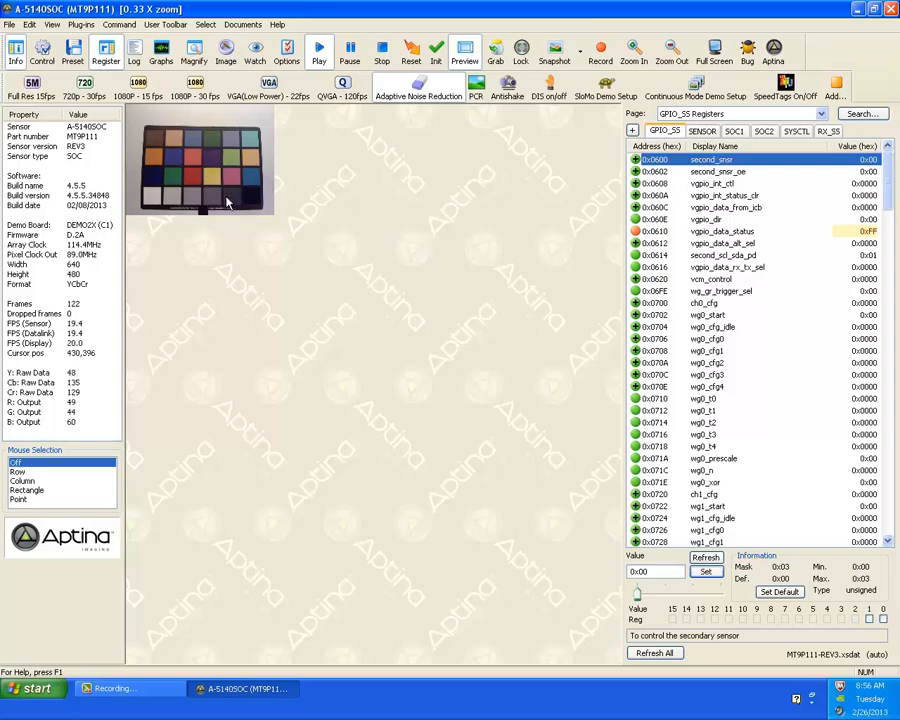
Step: Look over the available snapshot modes, take a snapshot, and save its first captured image with Save Image As
click(581, 53)
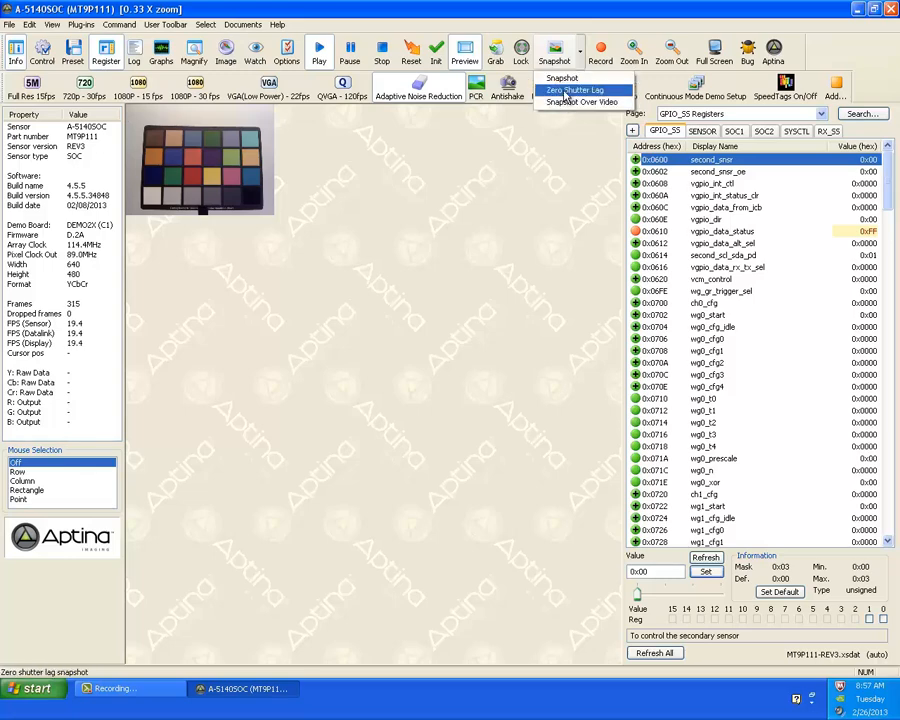
click(551, 150)
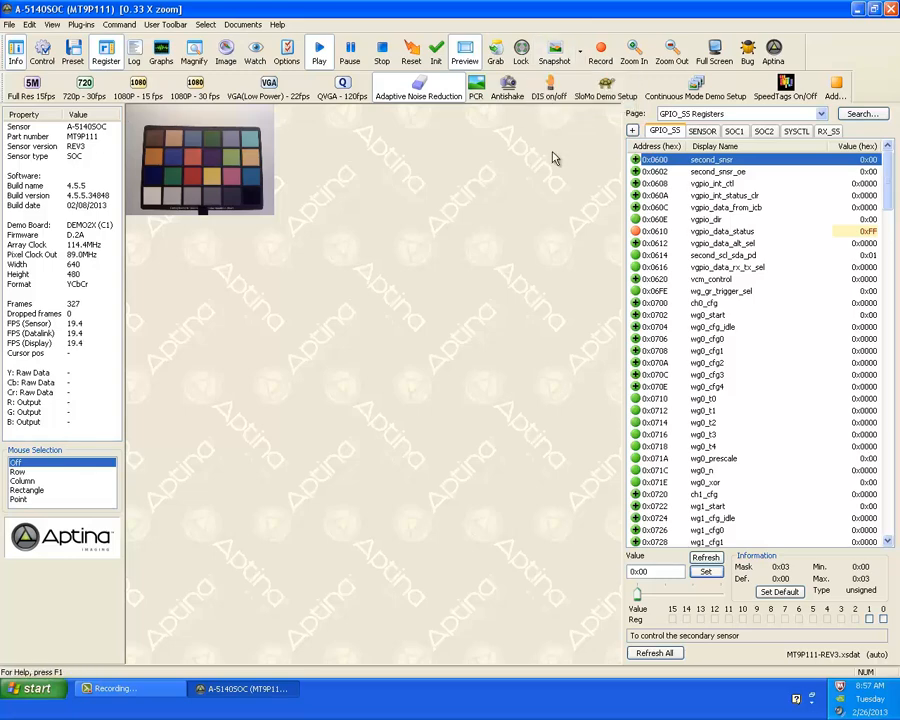
click(556, 58)
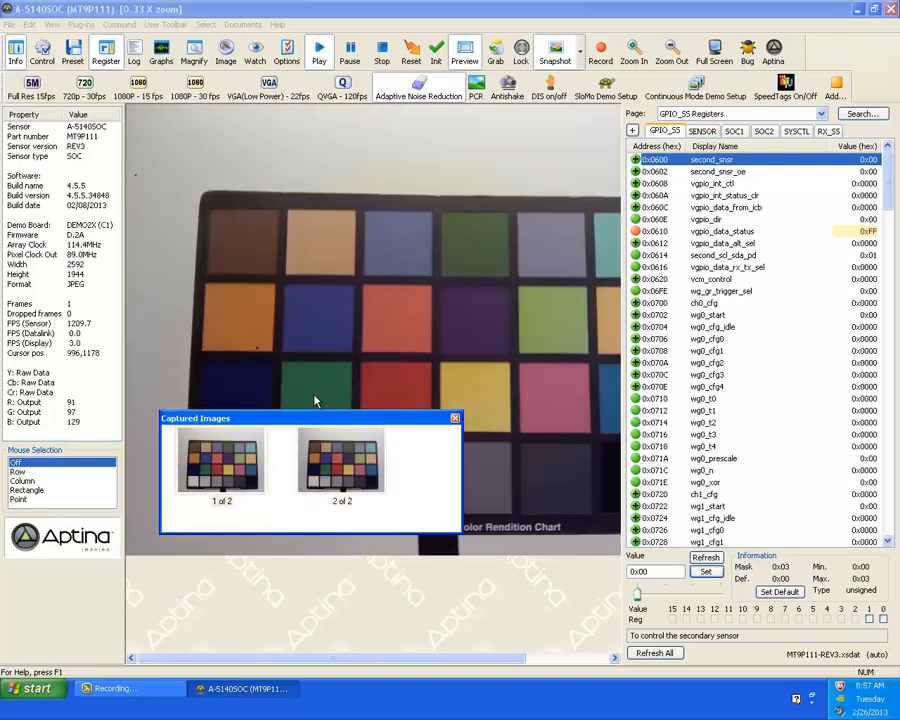
right_click(226, 468)
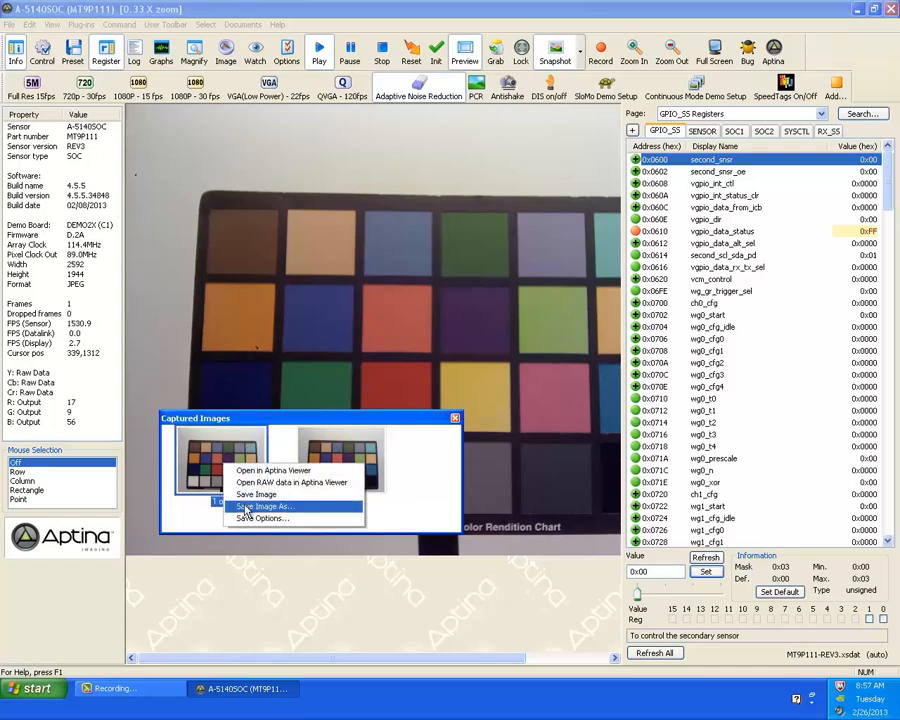
click(418, 566)
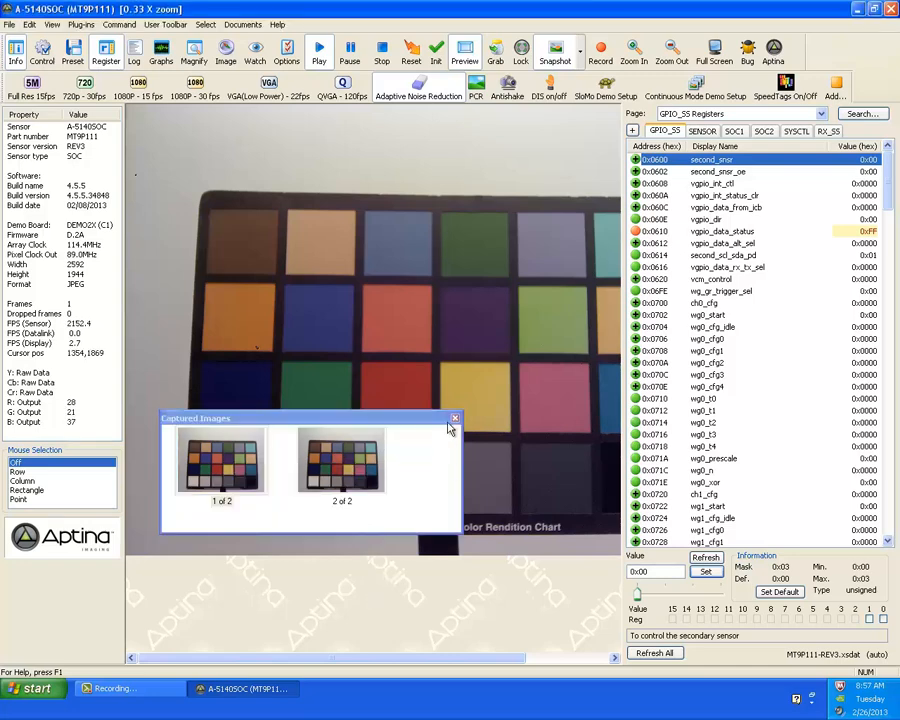
Step: Open the Image Save Options from the first captured snapshot image
right_click(226, 456)
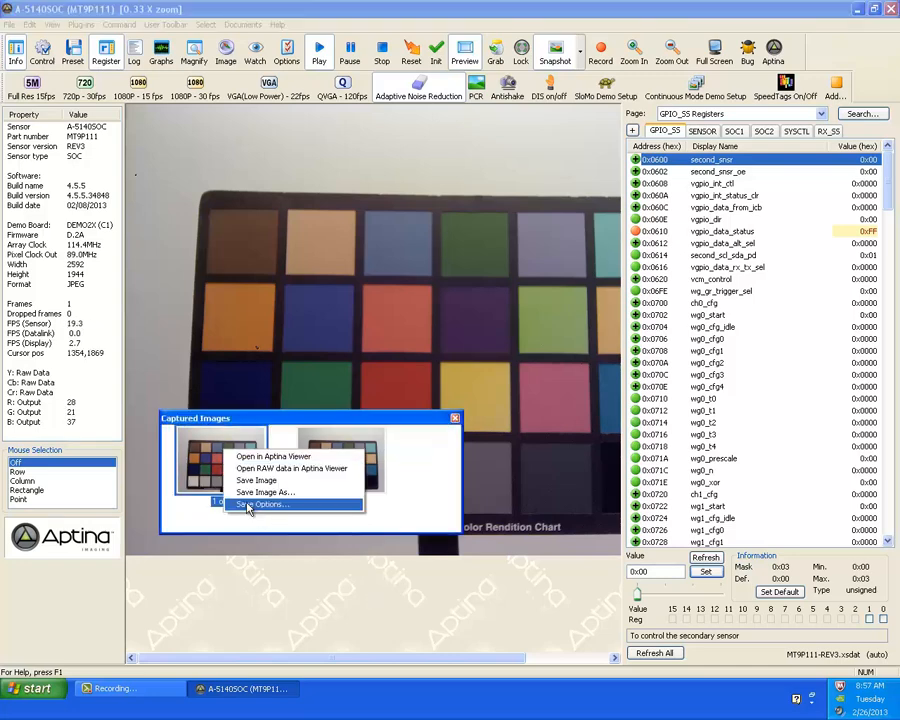
click(232, 504)
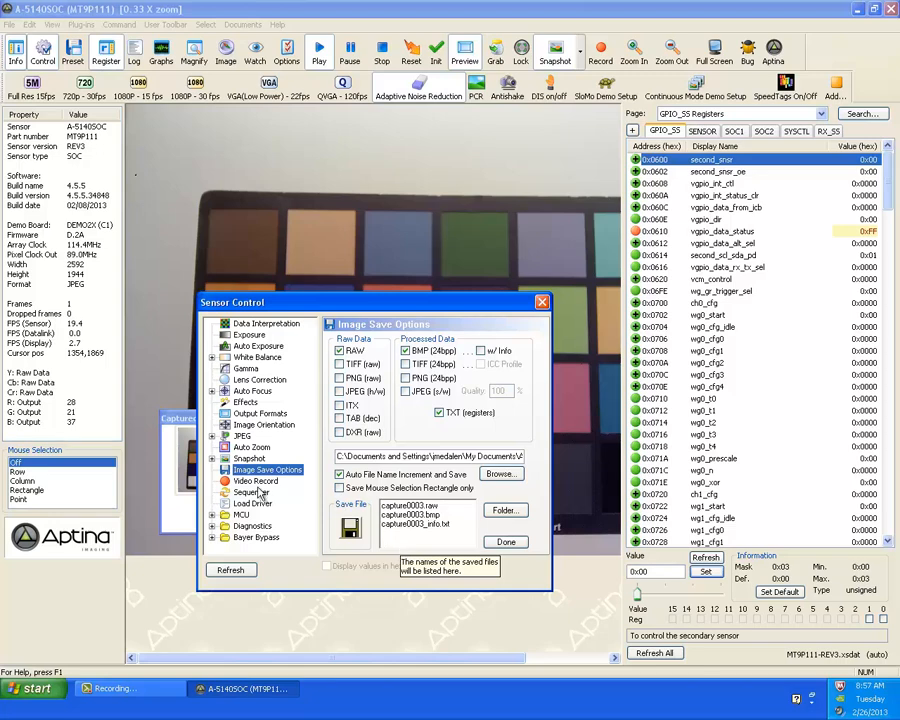
Step: Examine the Snapshot settings with their Flash Options, Anti-Shake, Lock and Batch Capture pages, and close the Sensor Control window
click(246, 459)
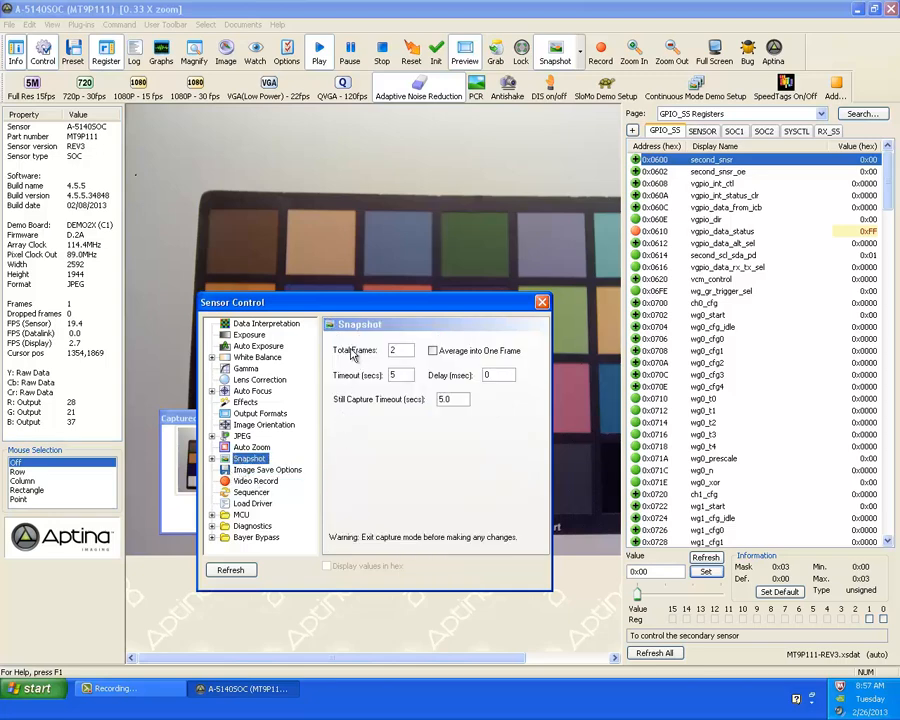
click(212, 459)
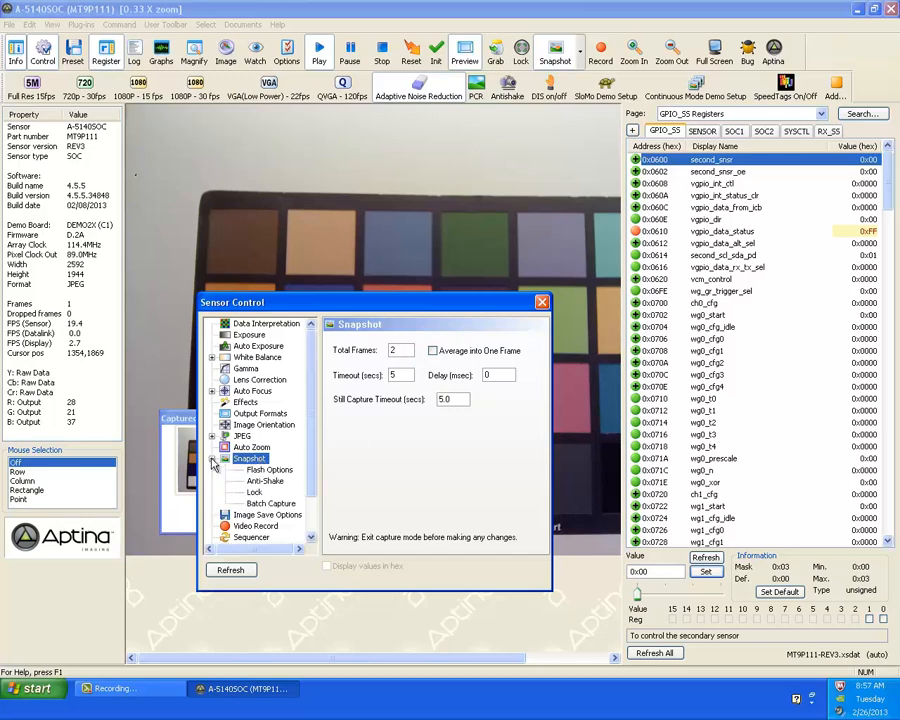
click(267, 471)
click(262, 482)
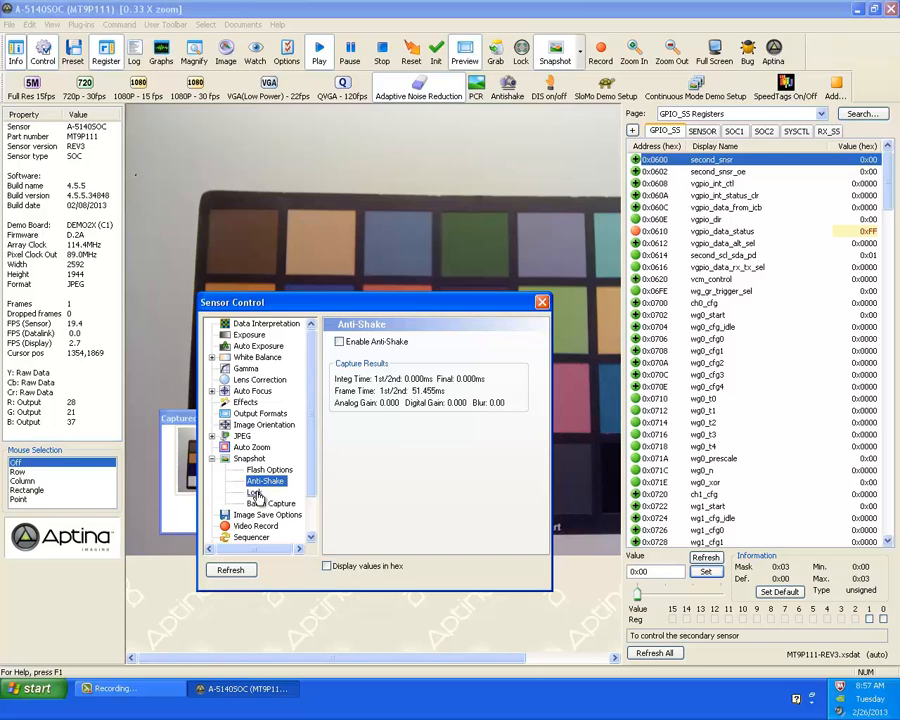
click(256, 494)
click(262, 505)
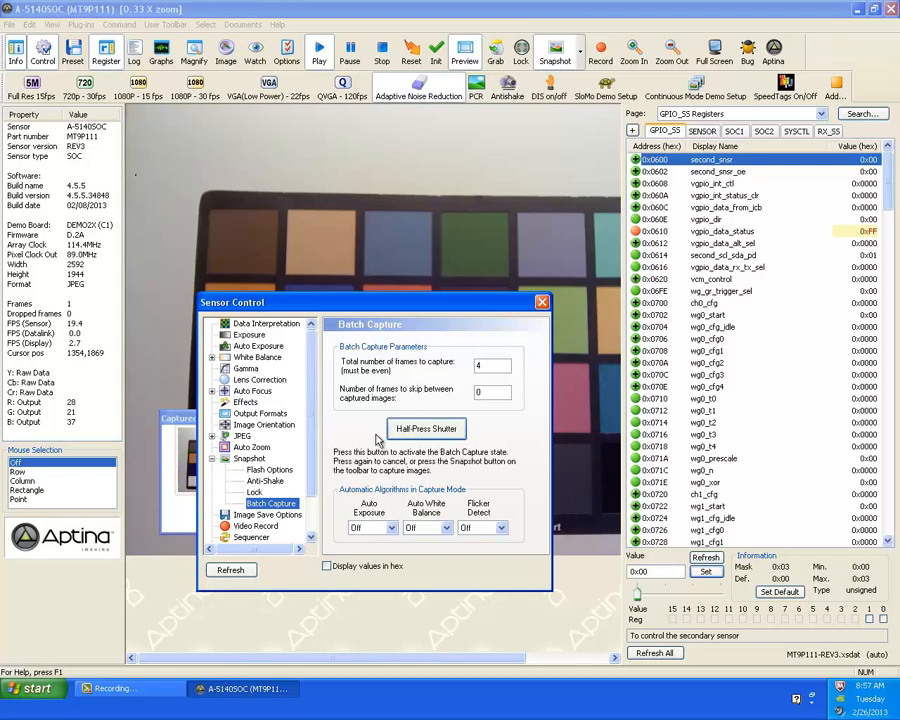
click(211, 459)
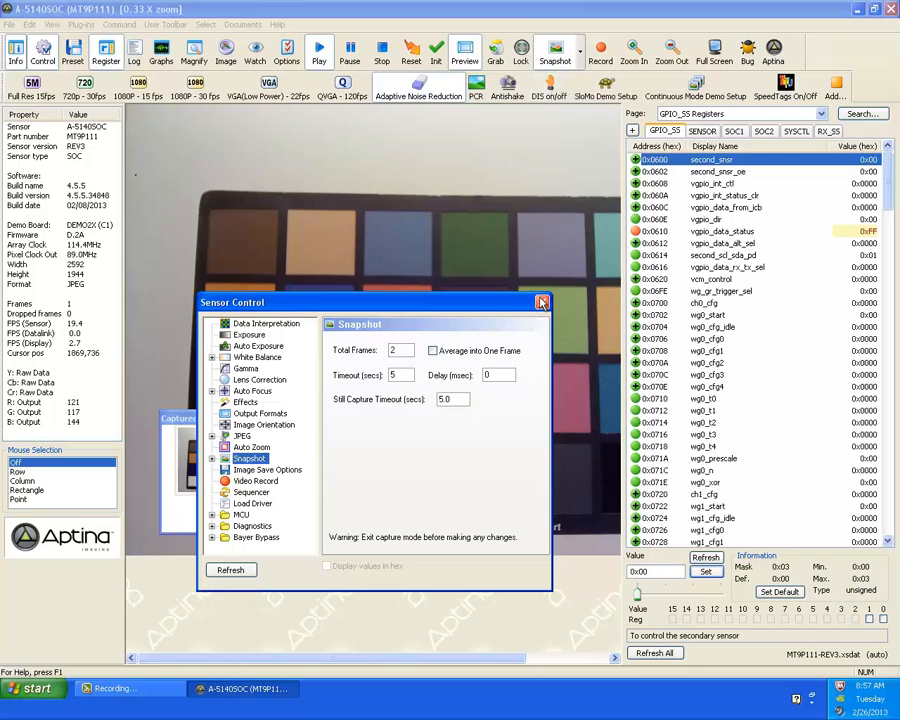
click(538, 208)
Step: Leave snapshot mode for the live preview and enlarge the displayed image to 0.75X zoom
click(555, 52)
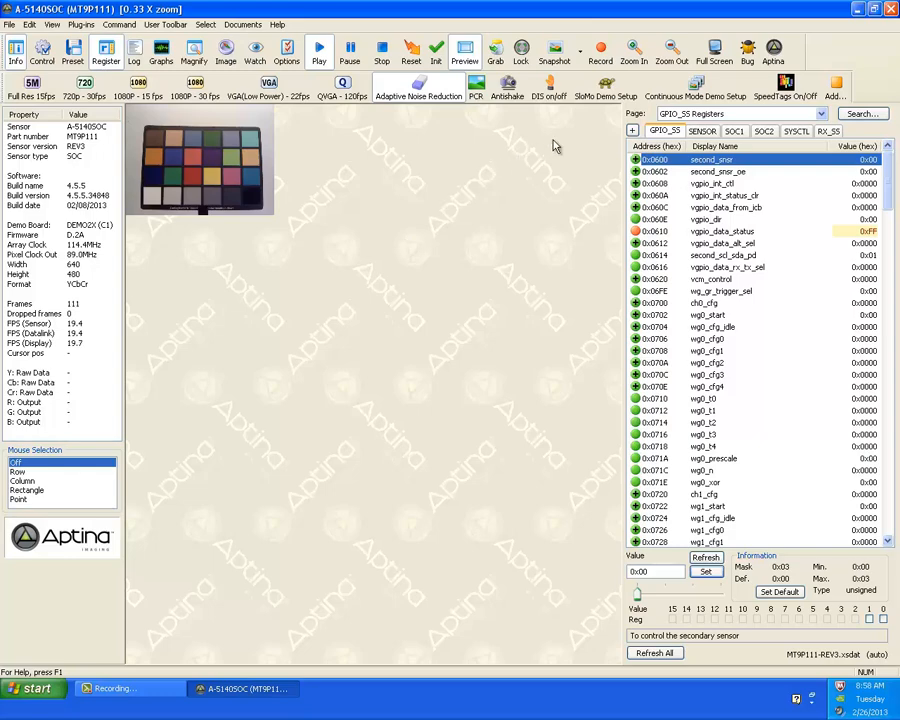
click(633, 50)
click(633, 50)
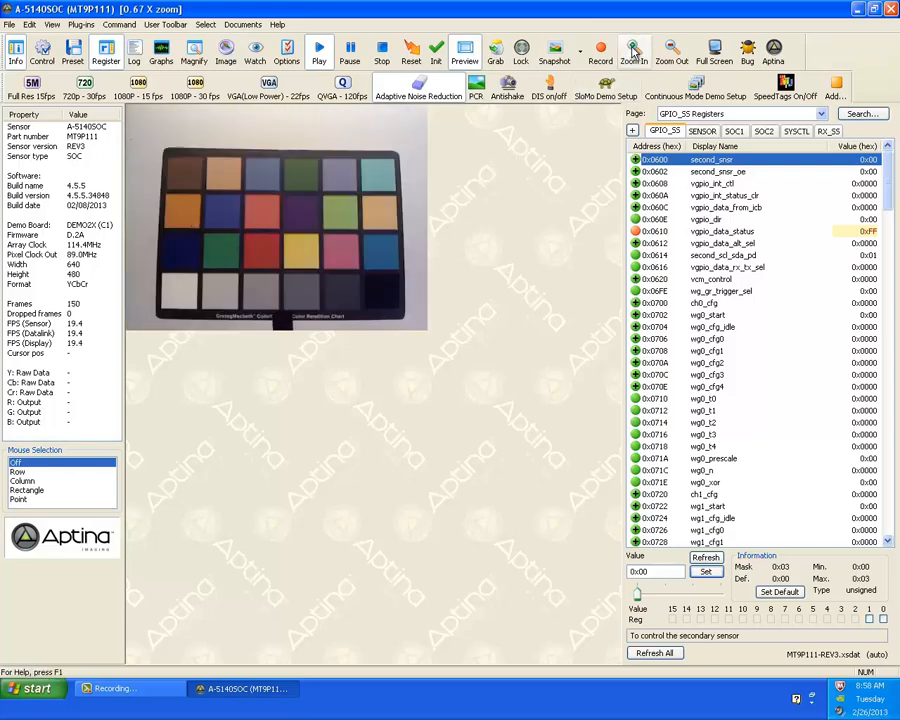
click(633, 50)
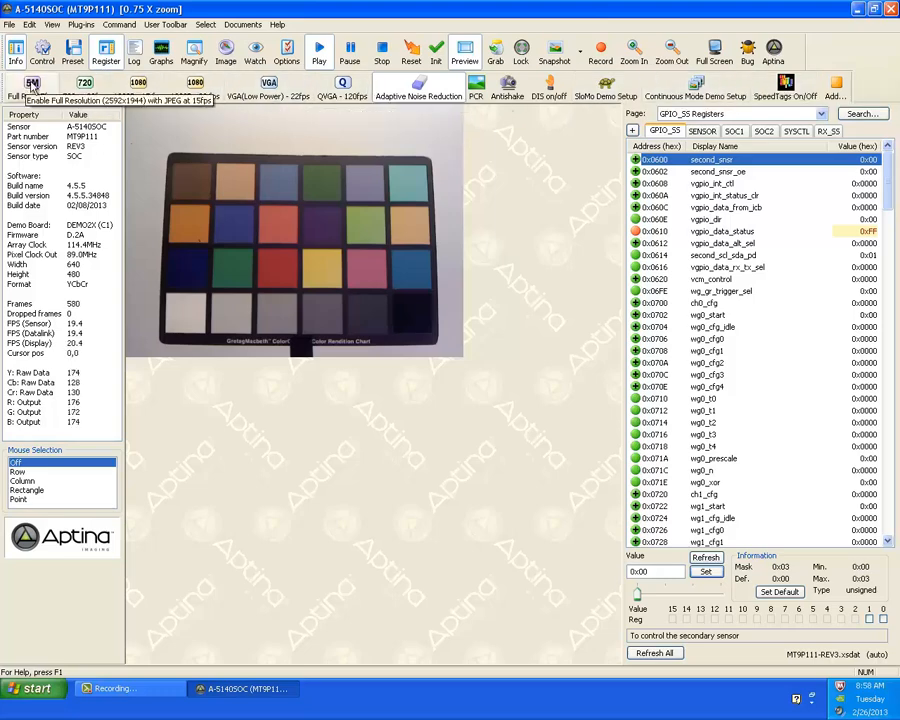
Step: Switch the sensor to the 720p (1280x720) preset at 30 fps
click(85, 85)
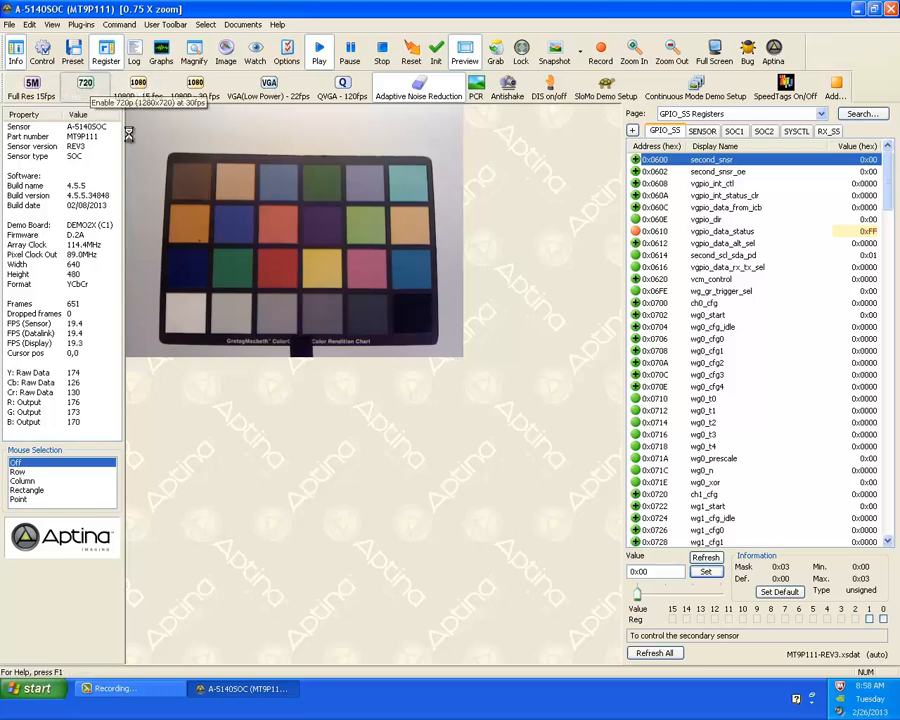